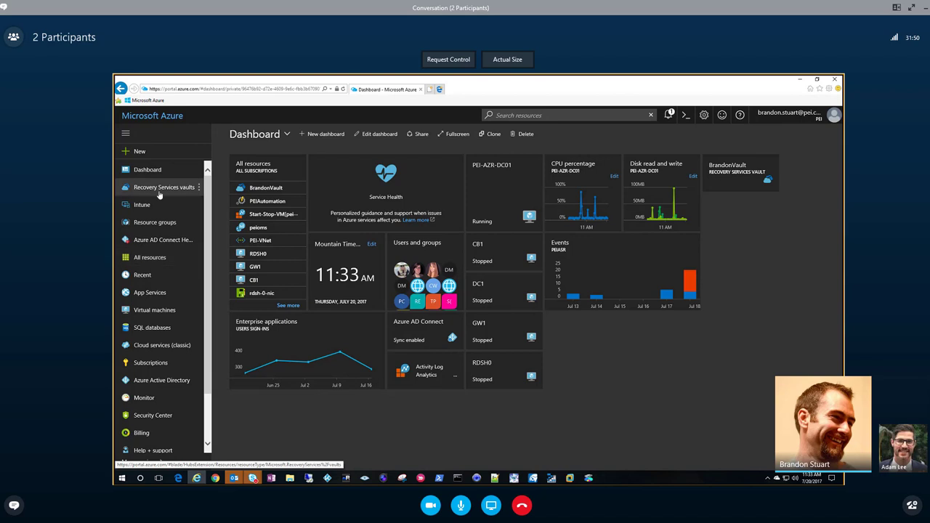
Open the existing Recovery Services vault and view its backup items managed by Azure Backup Server.
left_click(156, 193)
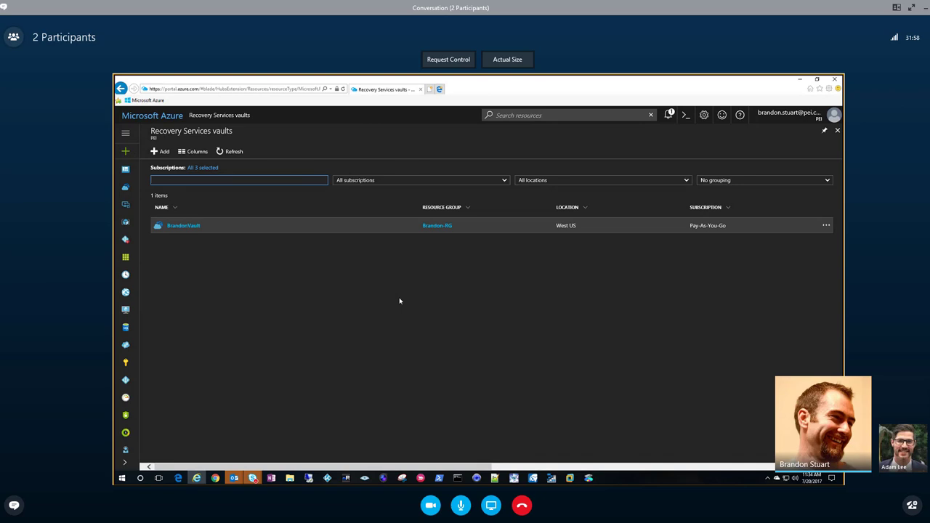
left_click(190, 229)
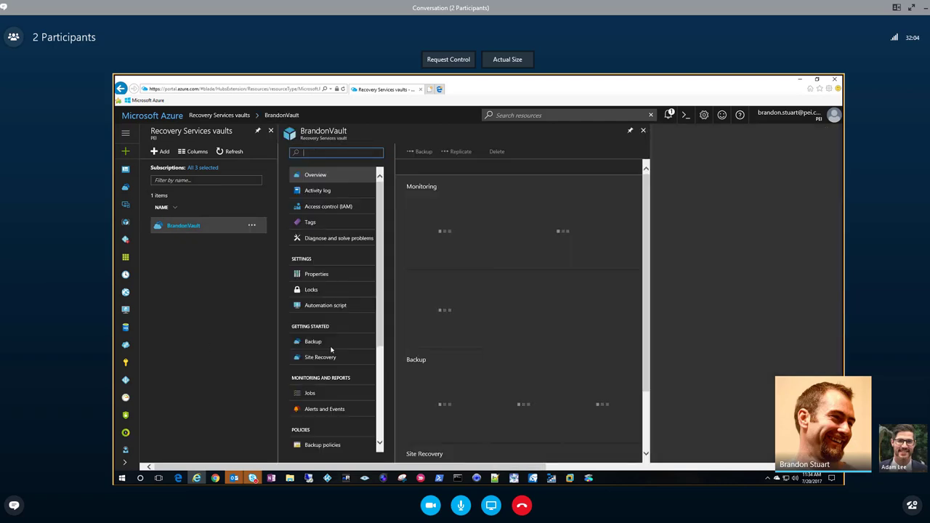
left_click(352, 343)
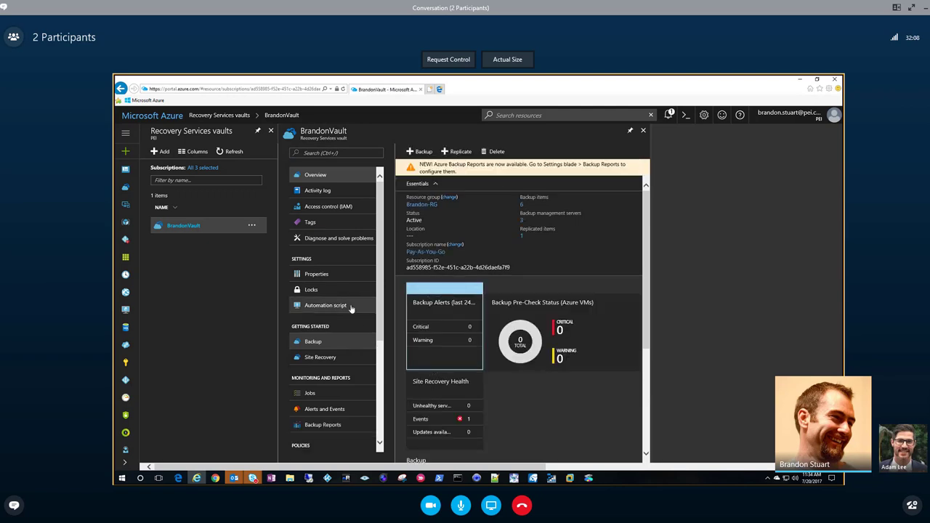
scroll(342, 334, "down", 3)
left_click(321, 325)
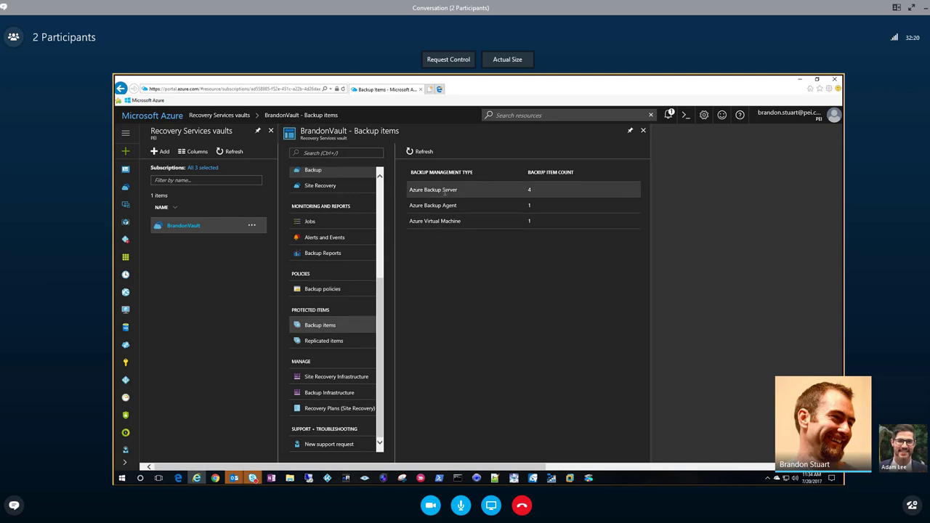
left_click(444, 192)
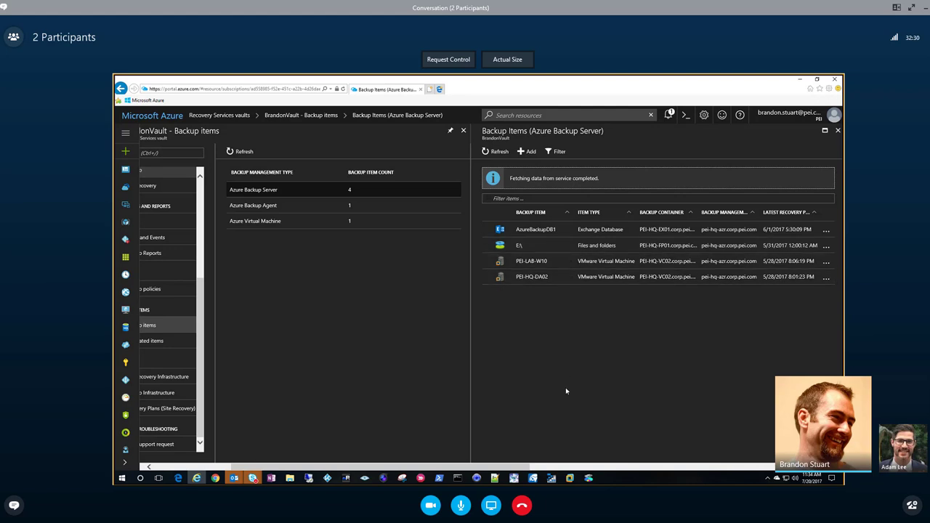
left_click_drag(476, 466, 403, 466)
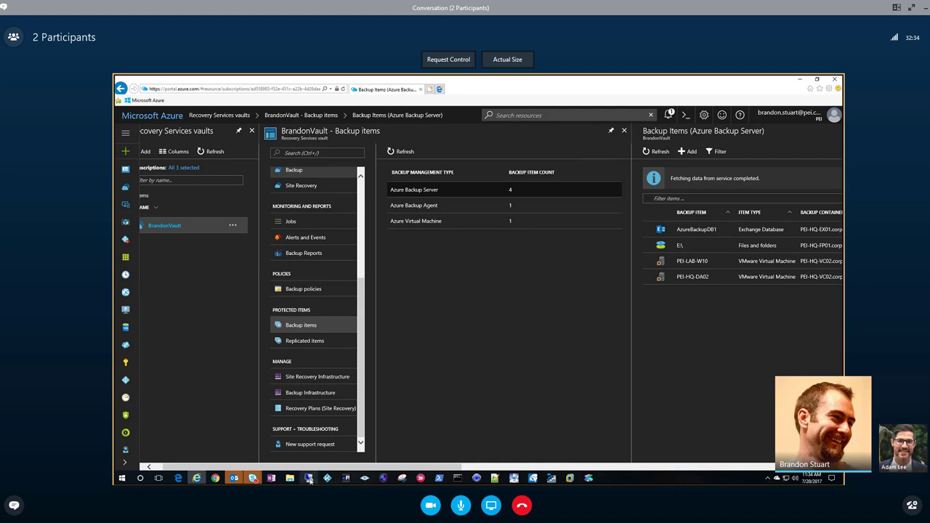
Switch to the Microsoft Azure Backup console and start a new protection group of type Servers.
left_click(309, 479)
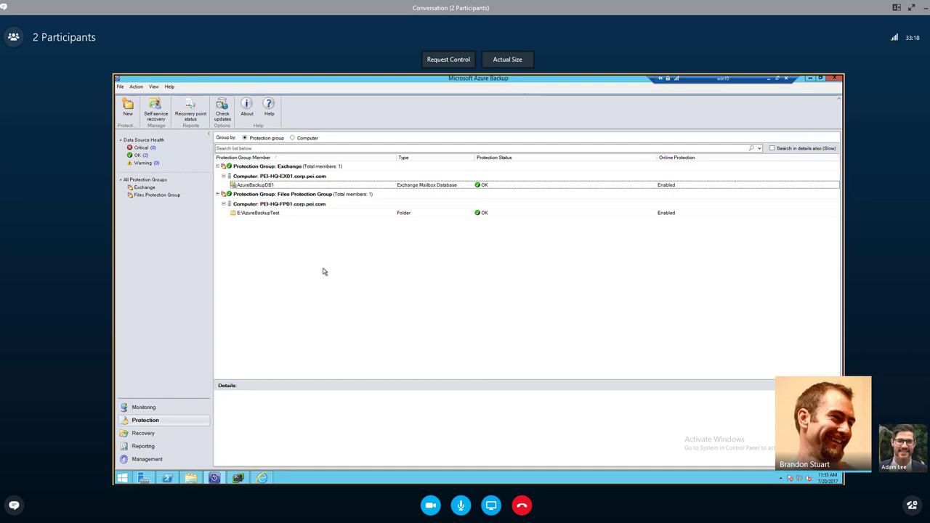
right_click(261, 265)
left_click(226, 244)
left_click(129, 115)
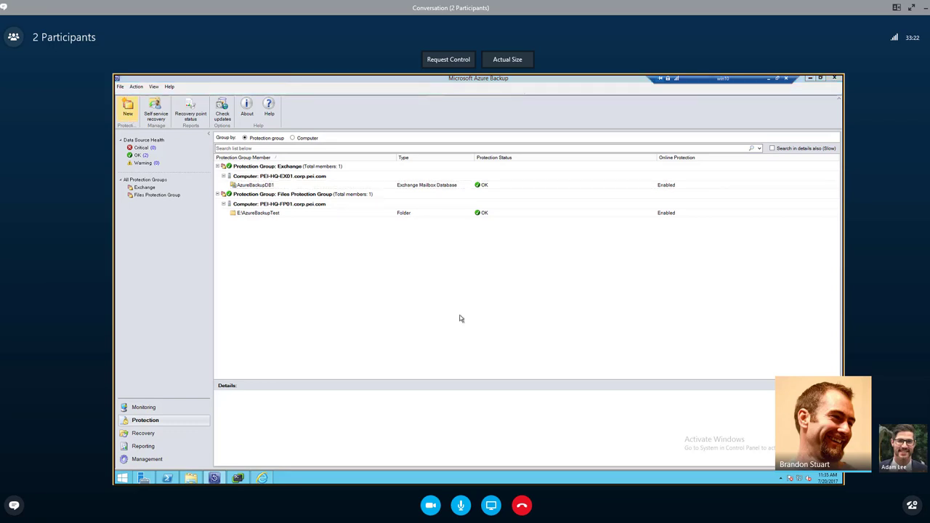
left_click(557, 385)
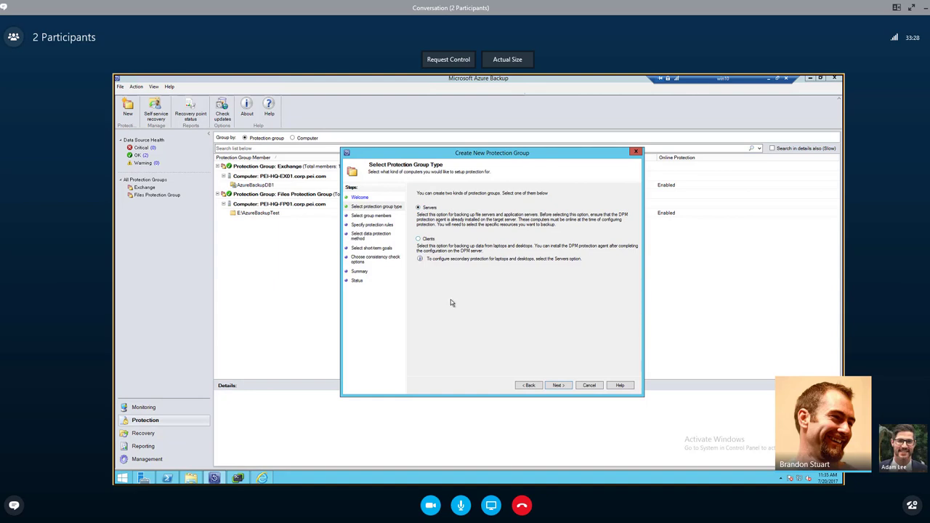
left_click(557, 385)
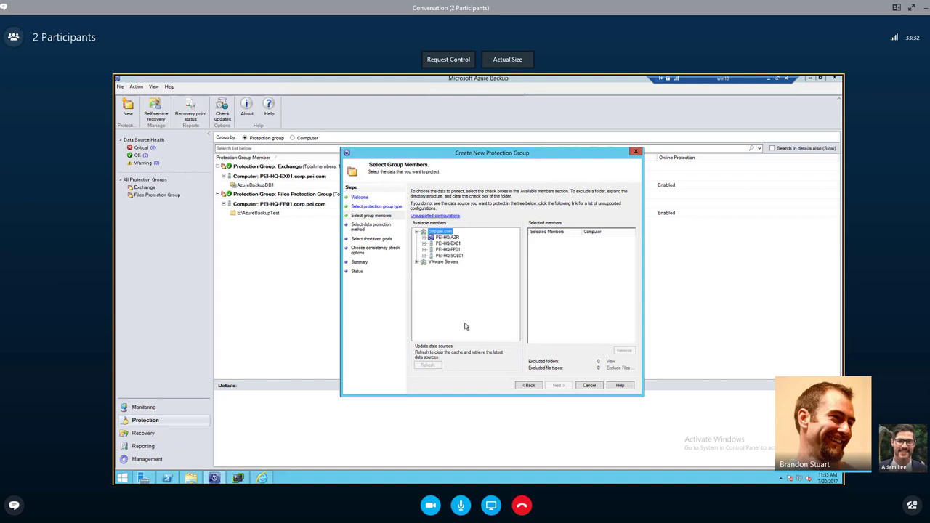
Expand PEI-HQ-VC02.corp.pei.com under VMware Servers down to its vm and Lab folders in the available members.
left_click(416, 261)
left_click(443, 239)
key("Down")
key("Down")
left_click(457, 256)
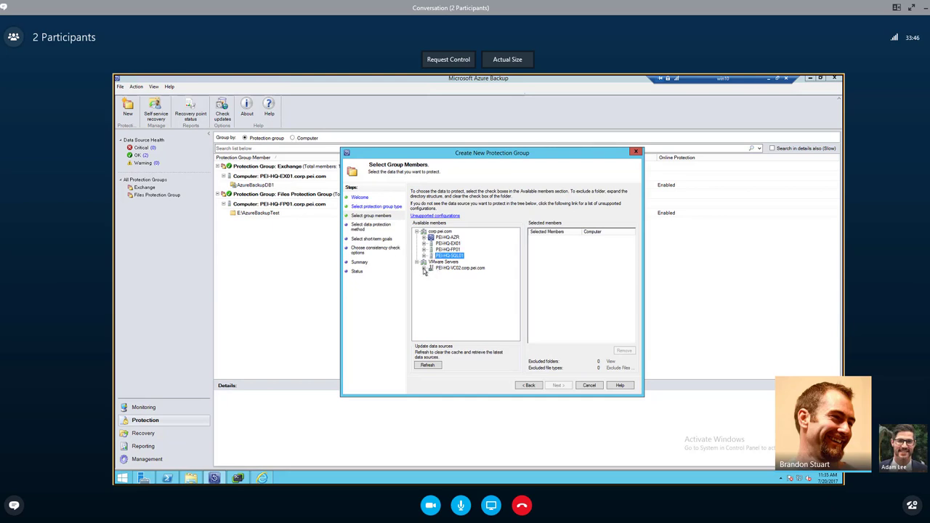
left_click(424, 269)
left_click(431, 274)
left_click(438, 280)
left_click(445, 286)
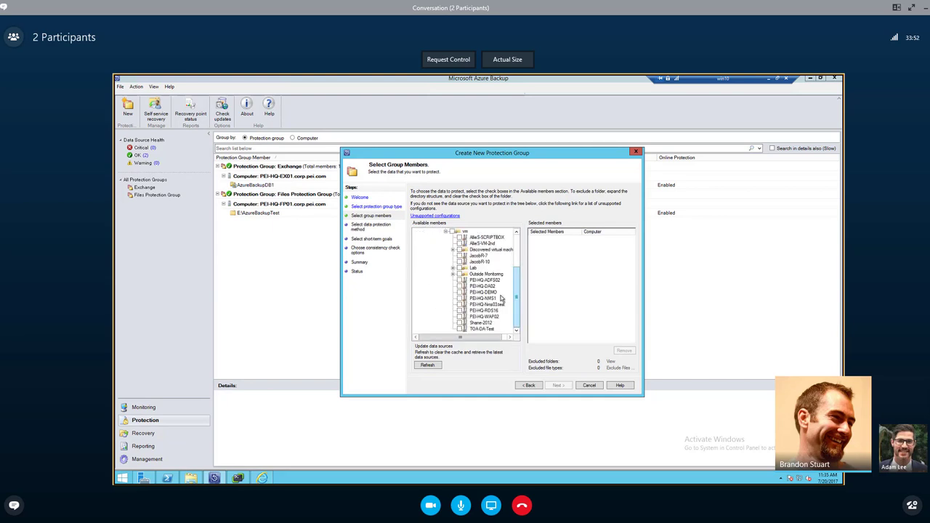
left_click(452, 268)
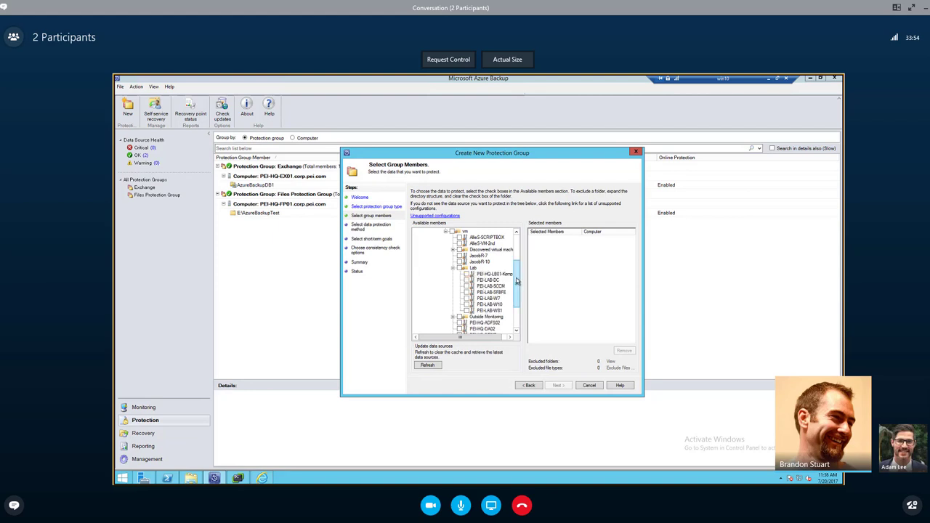
Choose the PEI-HQ-DA02 virtual machine from the vm folder as the protection group member.
scroll(517, 291, "down", 1)
scroll(518, 291, "down", 2)
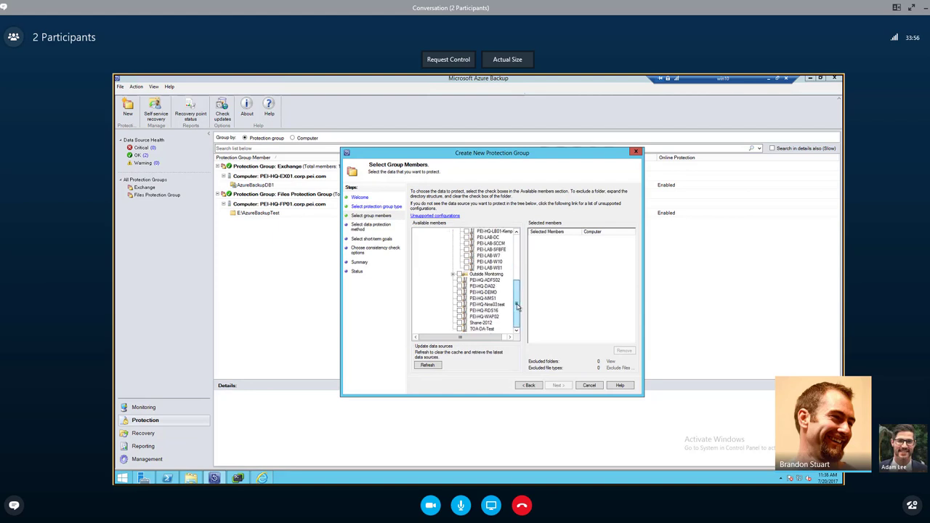
scroll(515, 287, "up", 5)
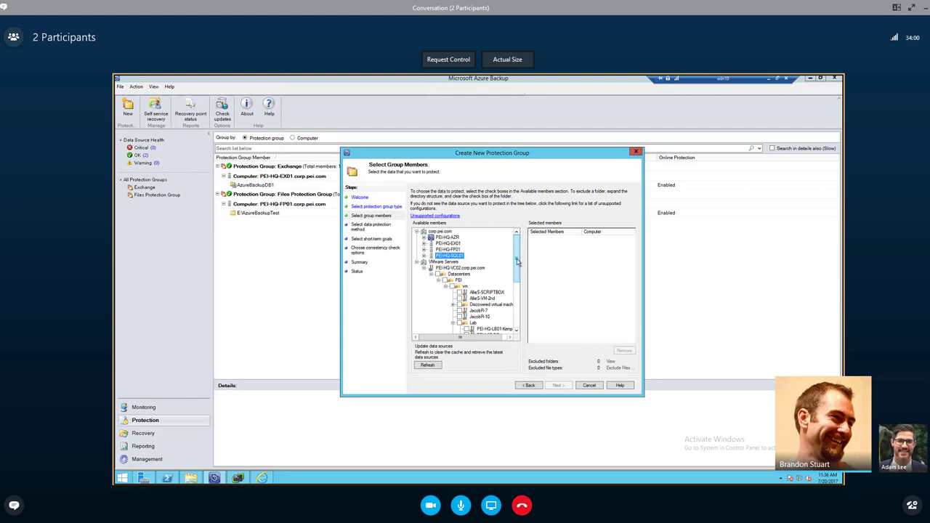
scroll(518, 278, "down", 1)
left_click_drag(518, 278, 520, 295)
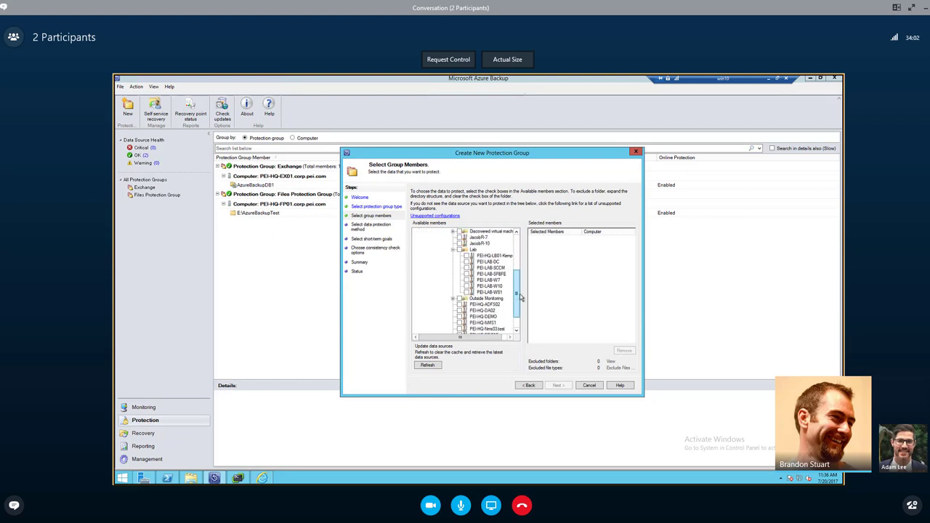
scroll(520, 300, "down", 2)
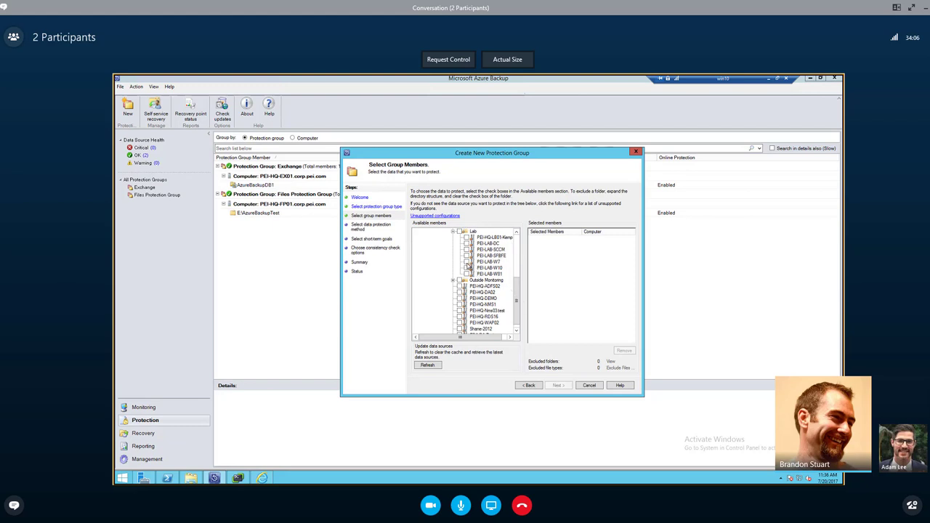
left_click(459, 298)
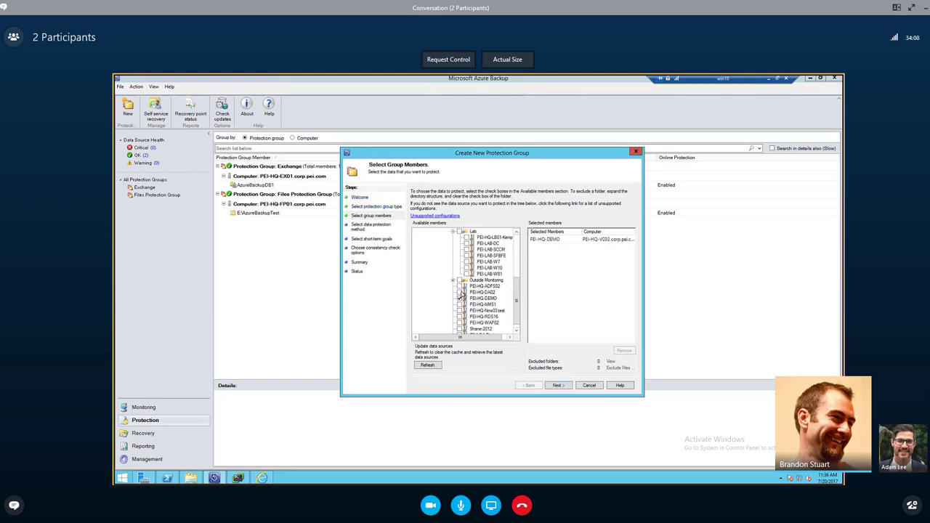
Name the protection group VMs, keeping short-term disk protection and online protection enabled.
left_click(564, 389)
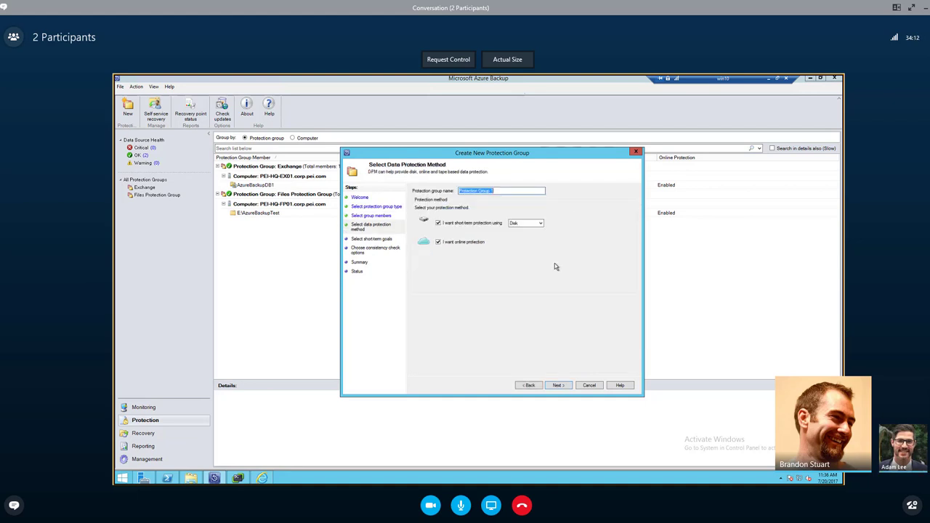
type("VMs")
left_click(566, 388)
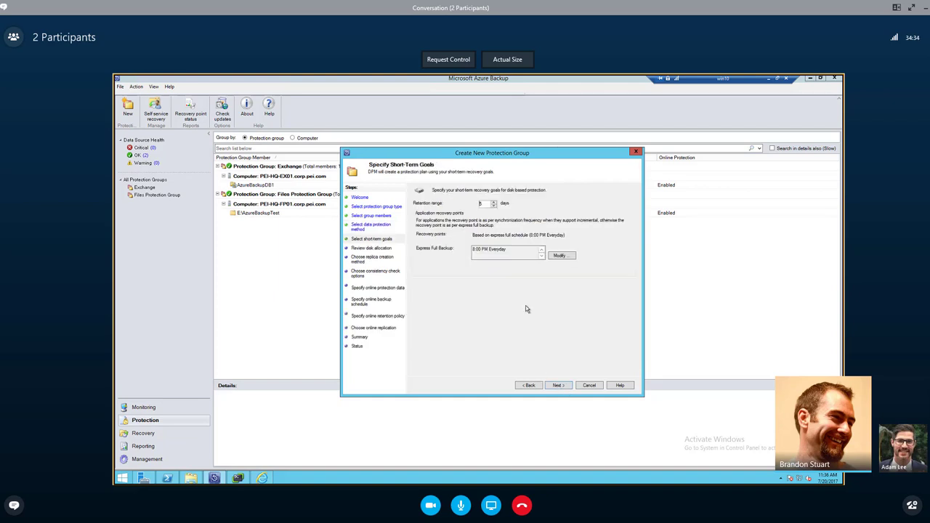
Set the short-term retention range to 1 day and limit the 8:00 PM express full backup to Sundays.
type("1")
left_click(561, 256)
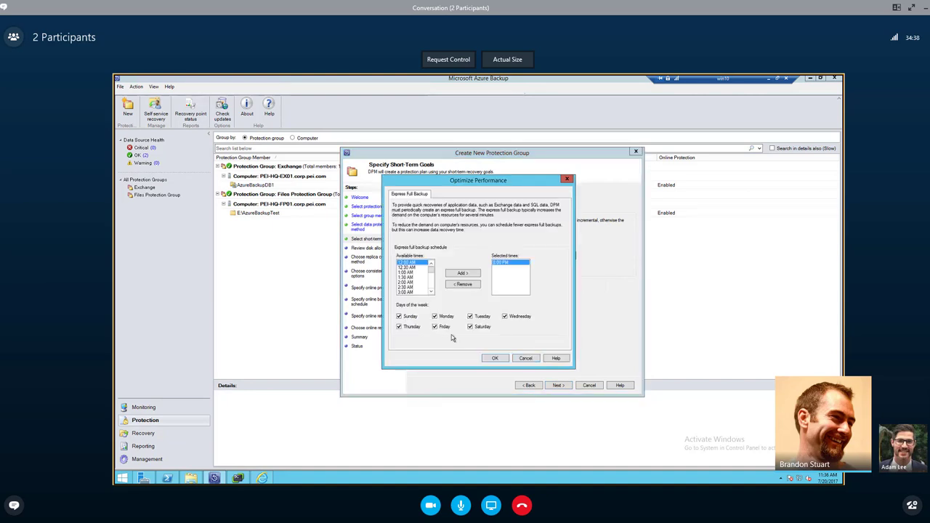
left_click(420, 327)
left_click(444, 327)
left_click(495, 359)
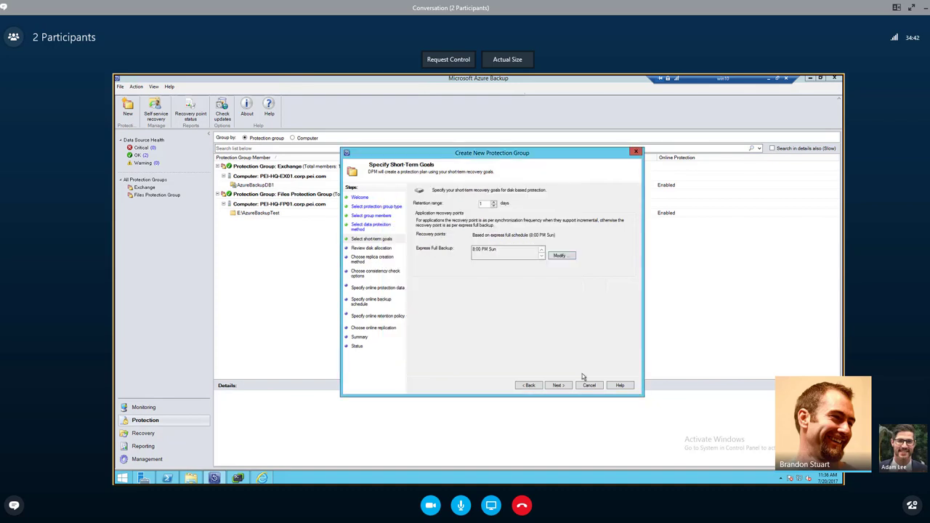
Accept the short-term goals and the default disk allocation, replica creation and consistency check options.
left_click(558, 385)
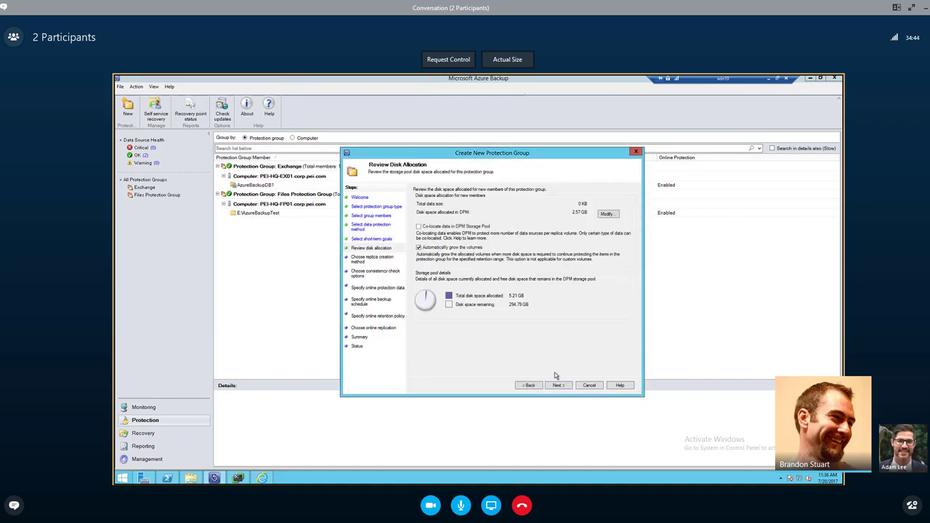
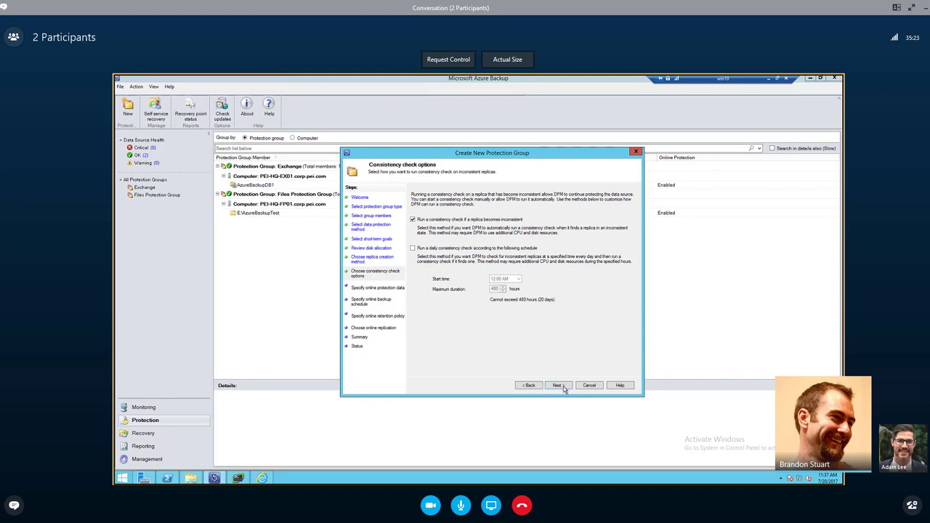
left_click(560, 385)
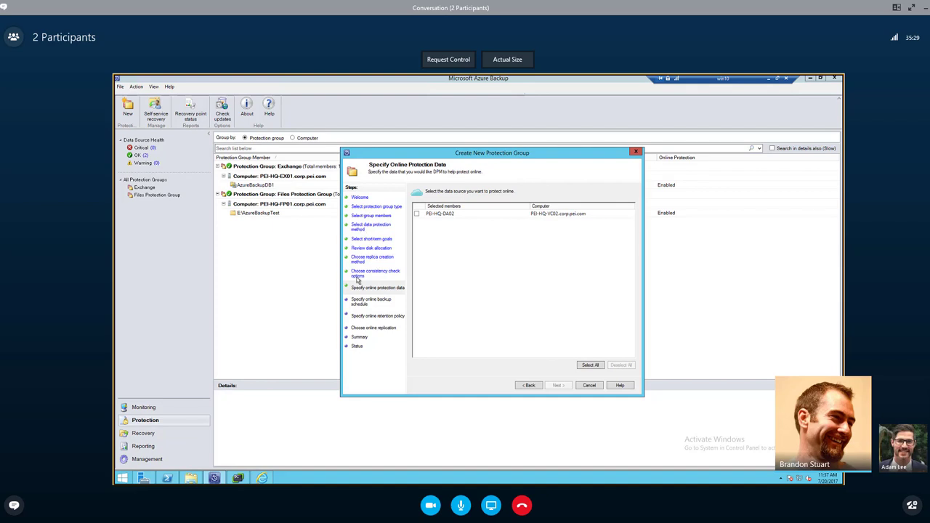
Review the wizard pages back to the short-term goals and return to the online protection data page.
left_click(530, 386)
left_click(530, 386)
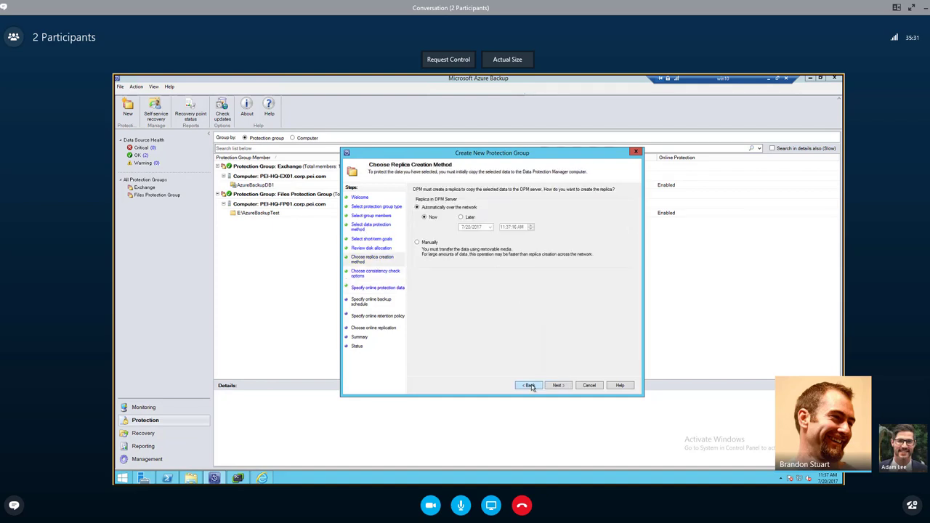
left_click(530, 386)
left_click(531, 386)
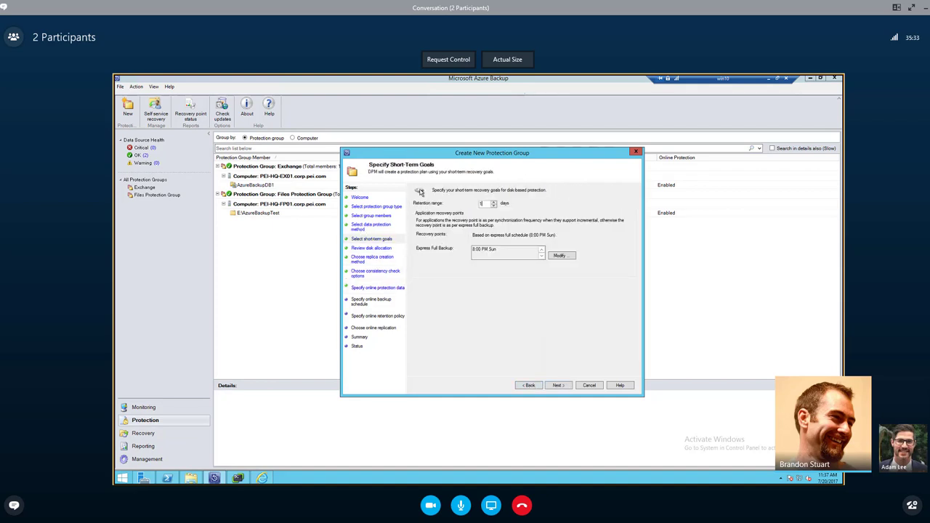
left_click(558, 385)
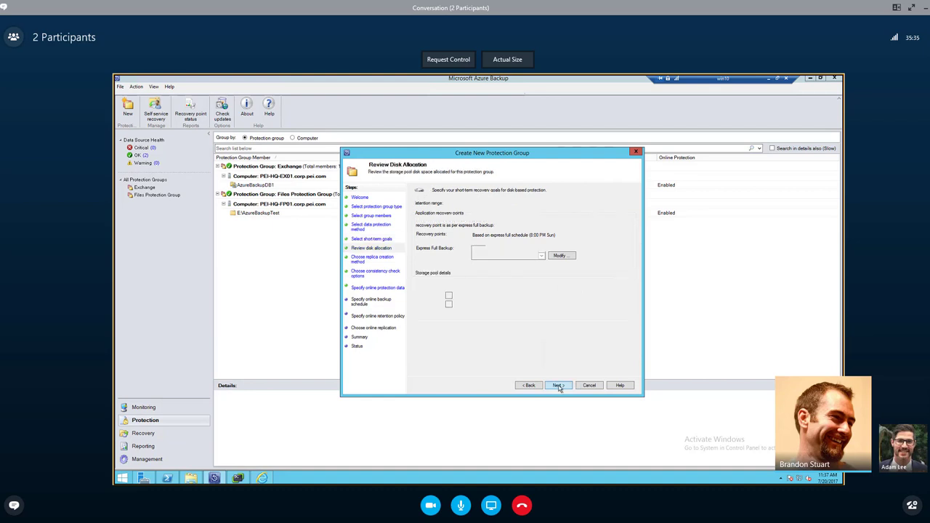
left_click(558, 386)
left_click(558, 386)
left_click(558, 385)
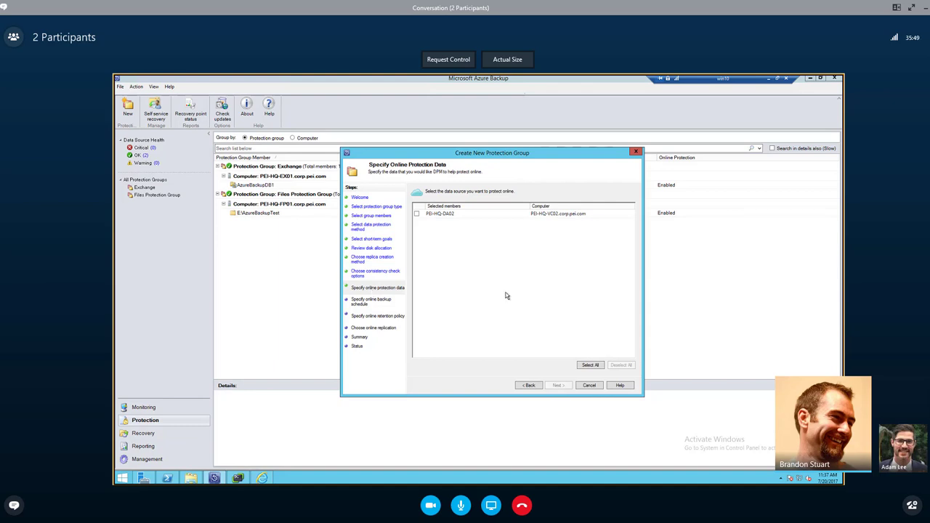
Enable online protection for PEI-HQ-DA02 and accept the daily 9:00 PM online backup schedule.
left_click(416, 214)
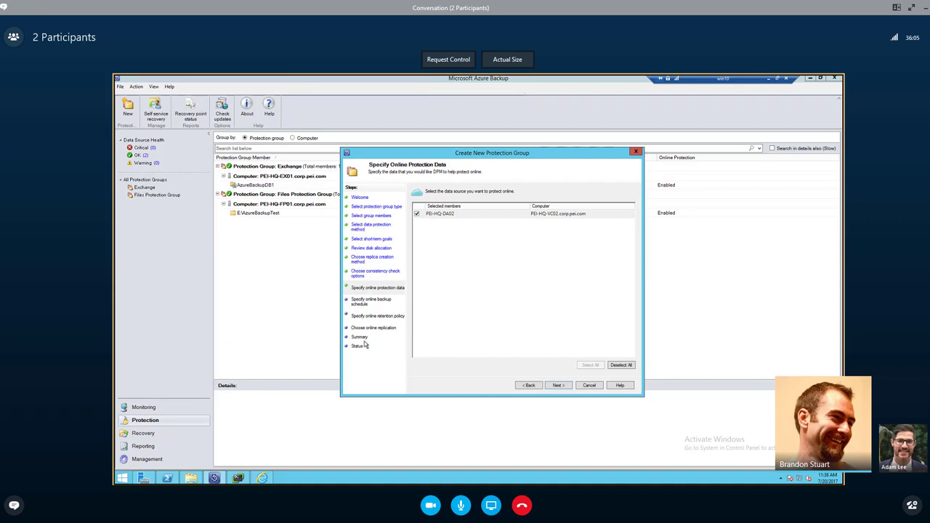
left_click(558, 386)
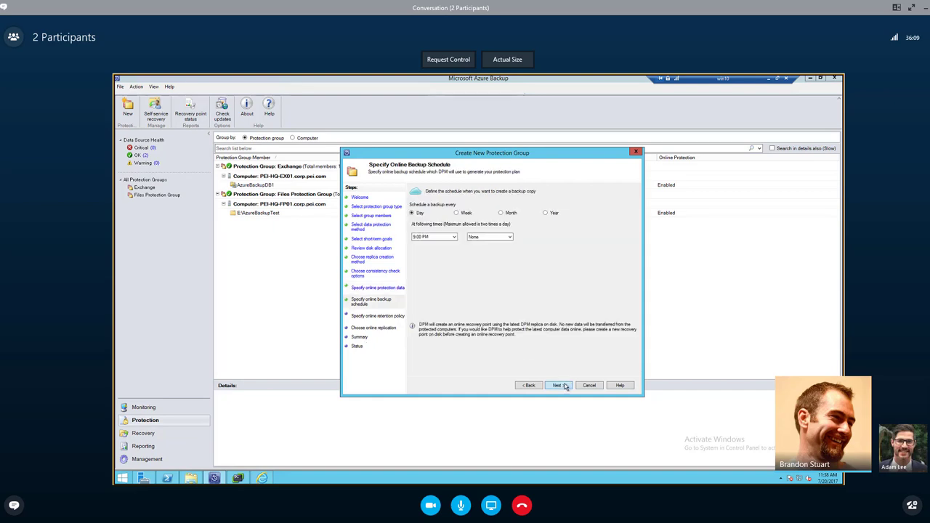
left_click(450, 239)
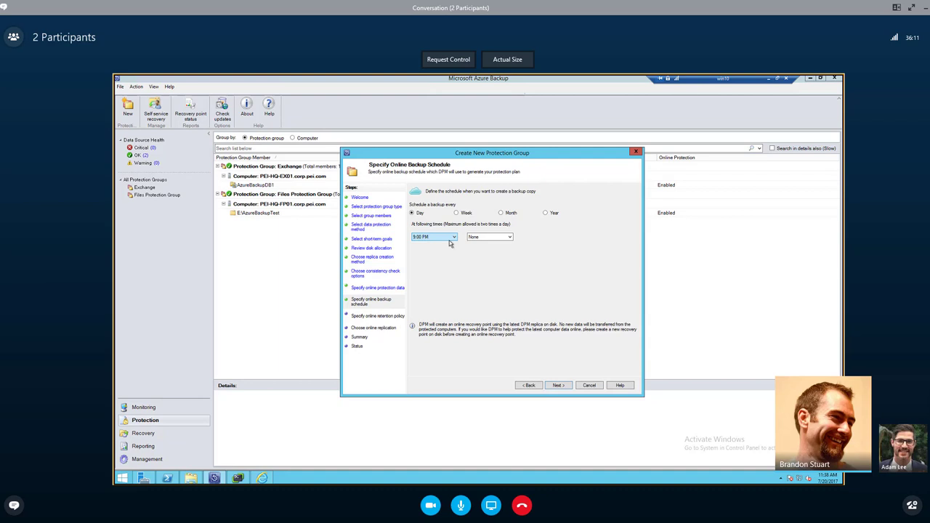
left_click(558, 386)
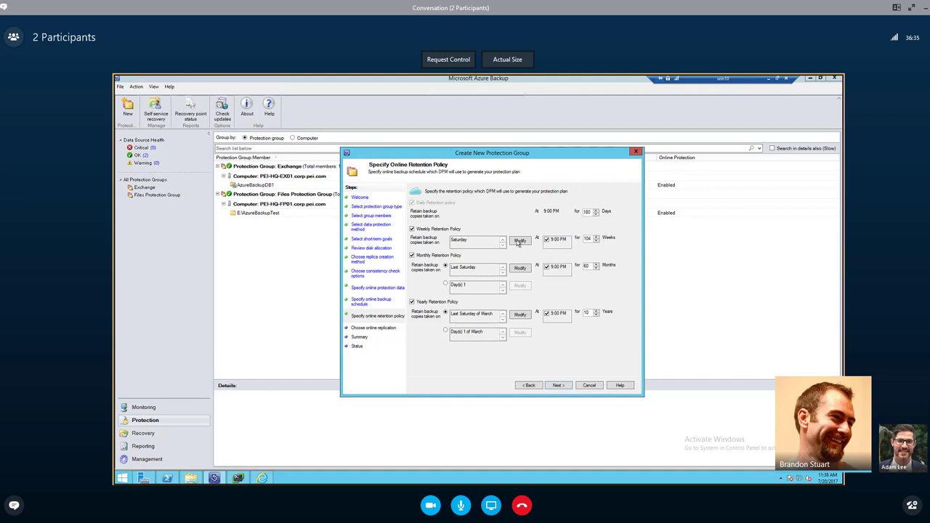
Check the day options of the weekly online retention policy without changing them.
left_click(520, 314)
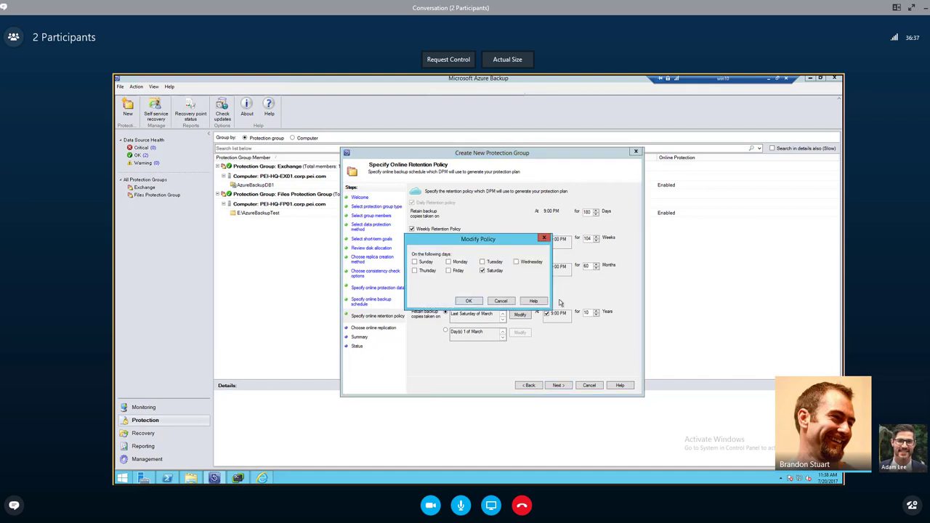
left_click(503, 302)
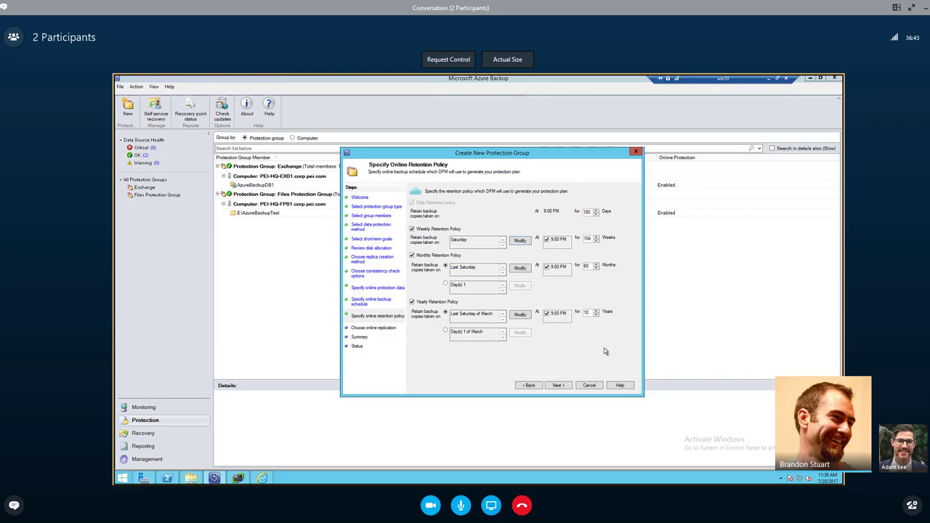
Accept the online retention policy and automatic initial replication over the network, create the VMs protection group and close the wizard.
left_click(558, 385)
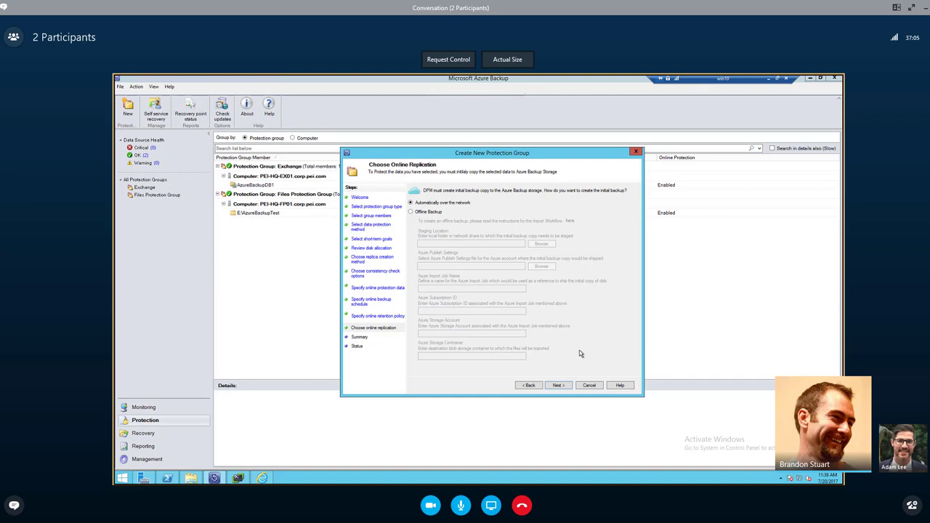
left_click(558, 386)
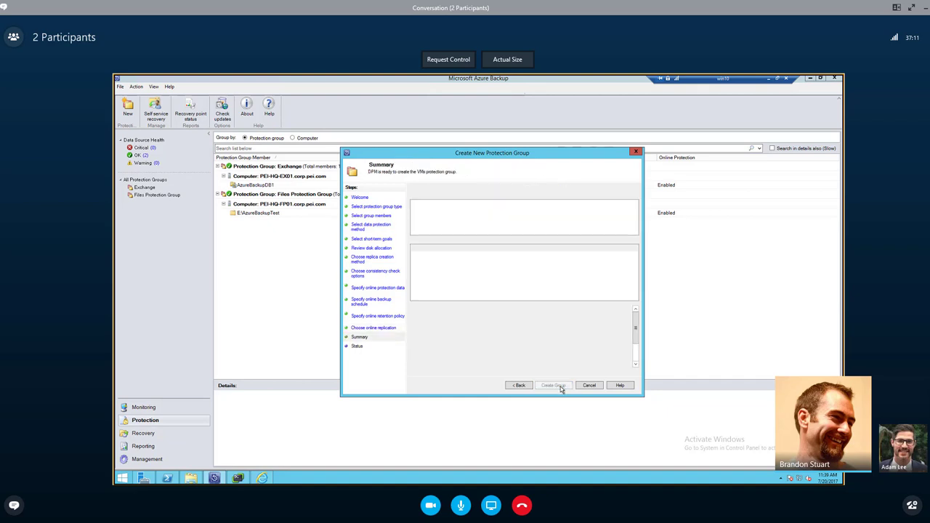
left_click_drag(633, 270, 634, 286)
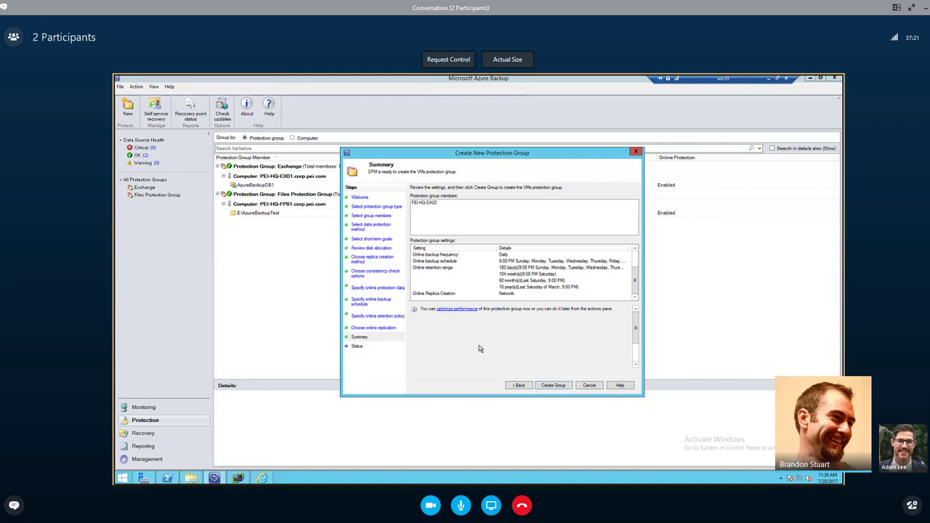
left_click(561, 387)
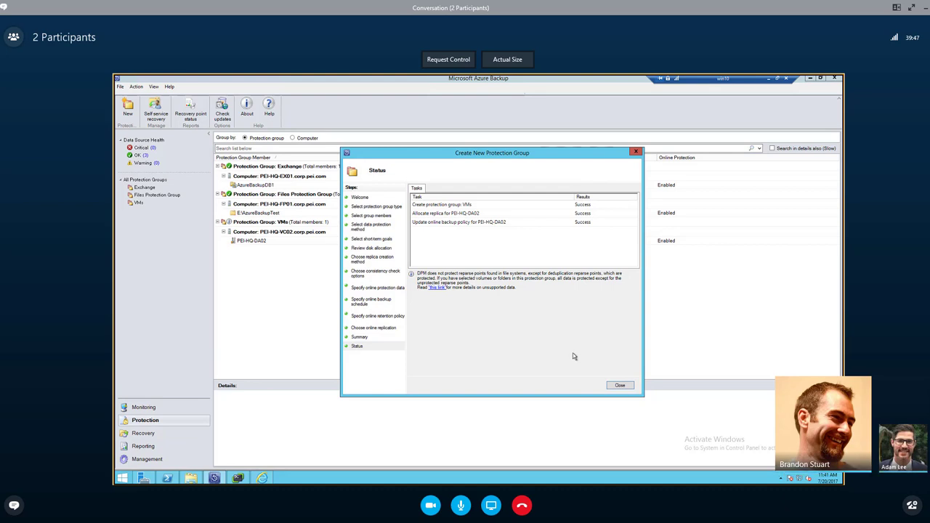
left_click(621, 387)
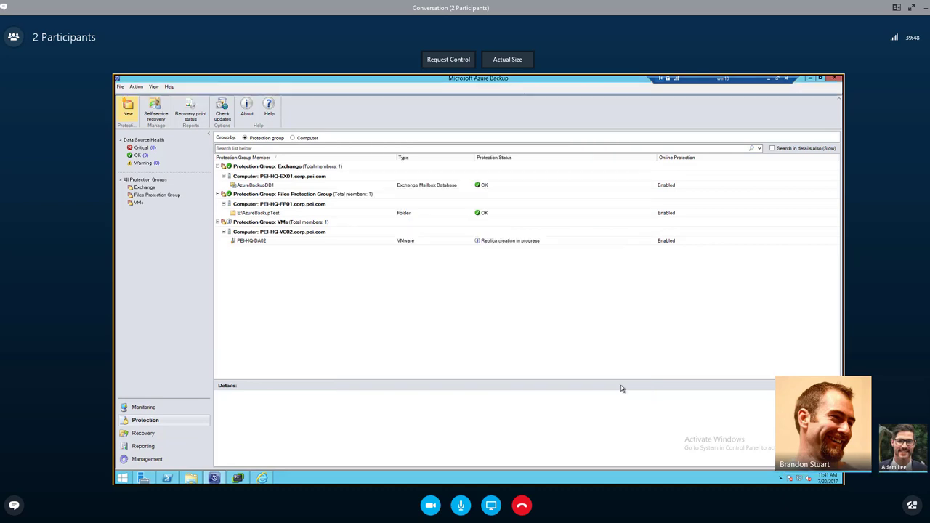
View the protection details of PEI-HQ-DA02 and browse to that virtual machine among the VMware servers available for recovery.
left_click(351, 243)
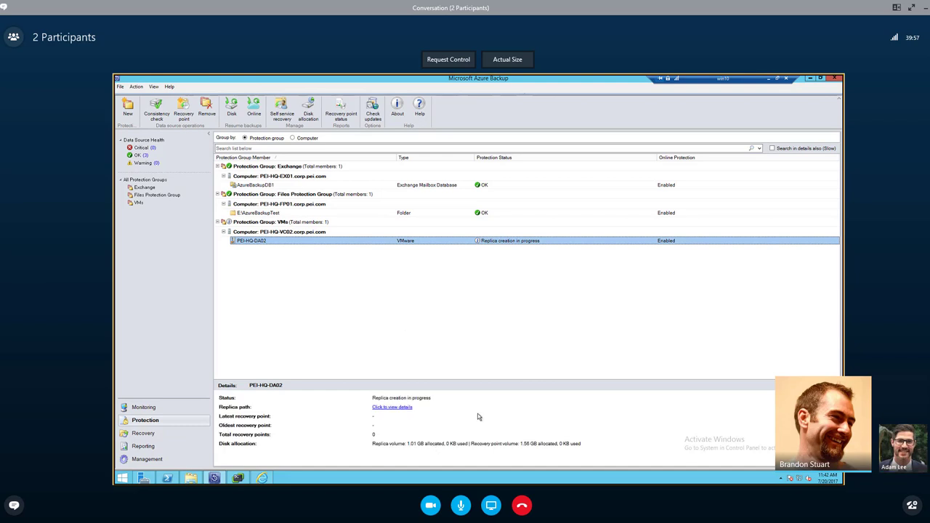
left_click(154, 436)
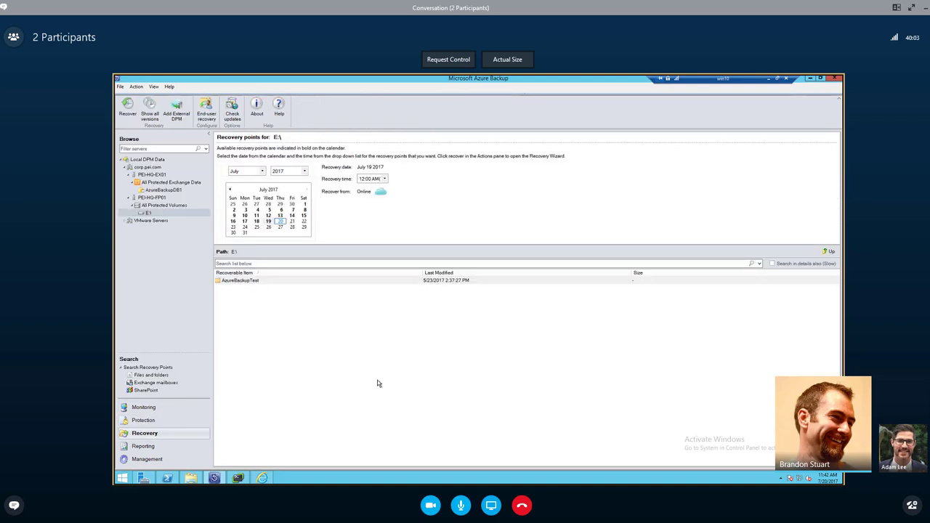
left_click(128, 220)
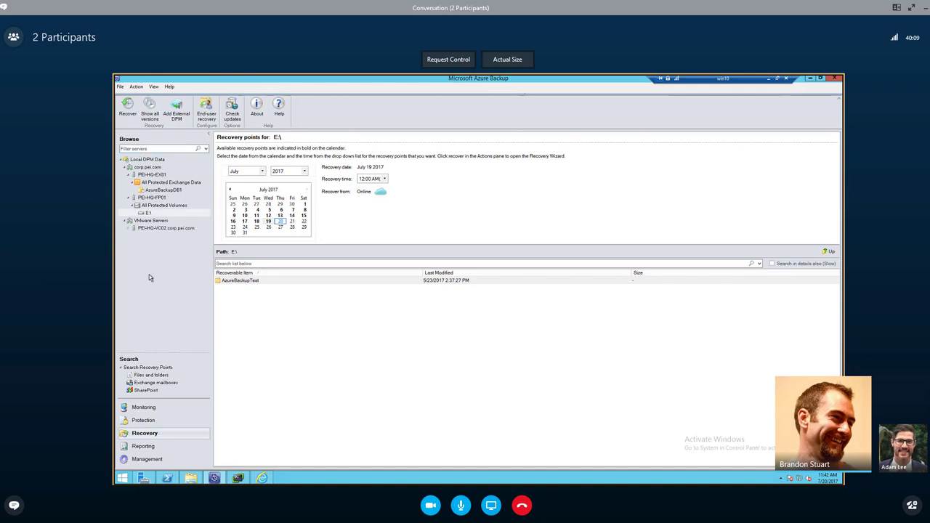
left_click(129, 228)
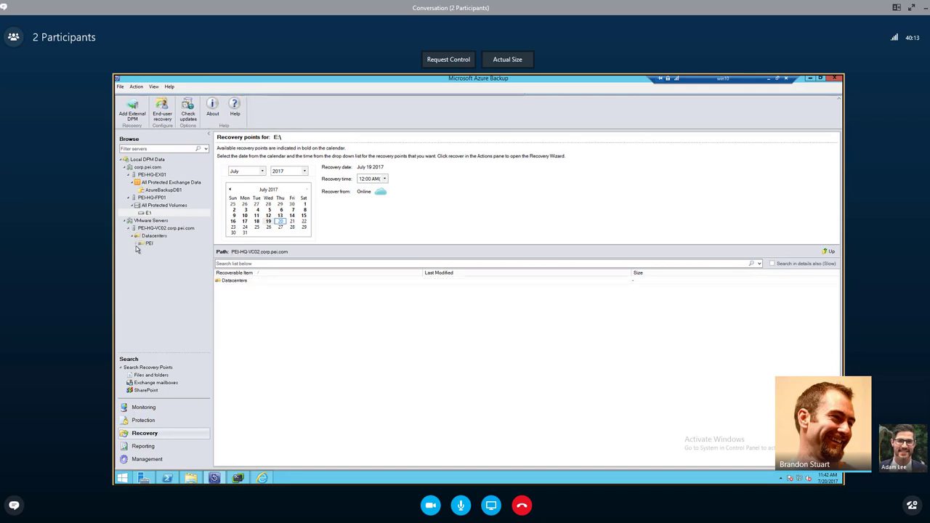
left_click(137, 243)
left_click(140, 251)
left_click(156, 259)
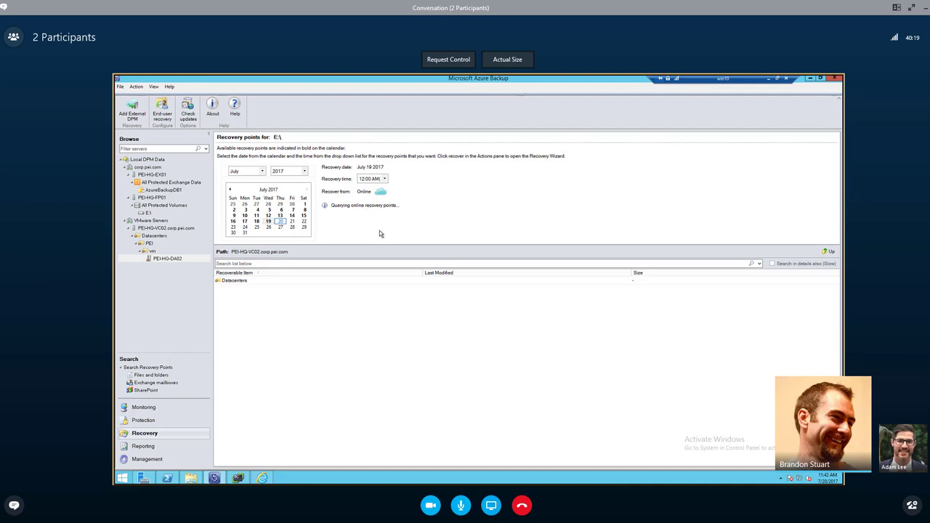
Start recovering the AzureBackupTest folder from the July 19, 2017 online recovery point of the E:\ volume on PEI-HQ-FP01.
left_click(147, 212)
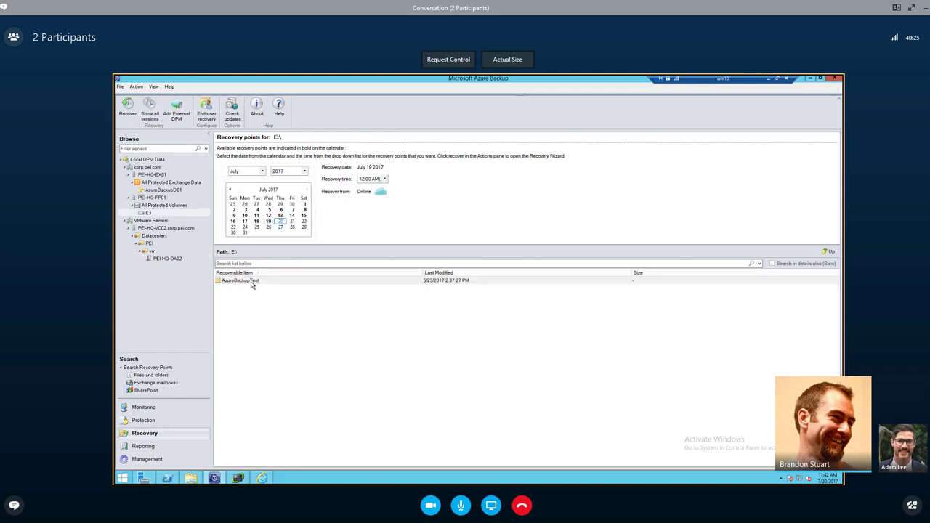
right_click(252, 284)
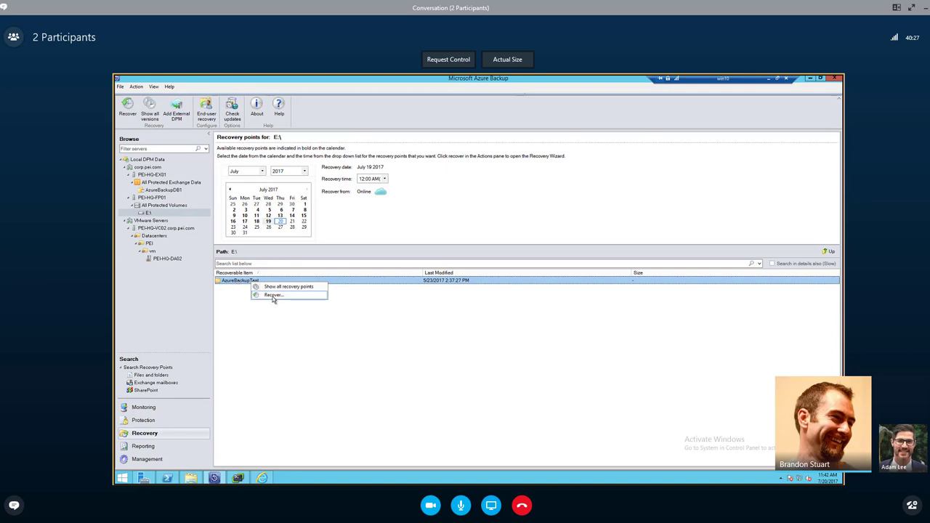
left_click(267, 223)
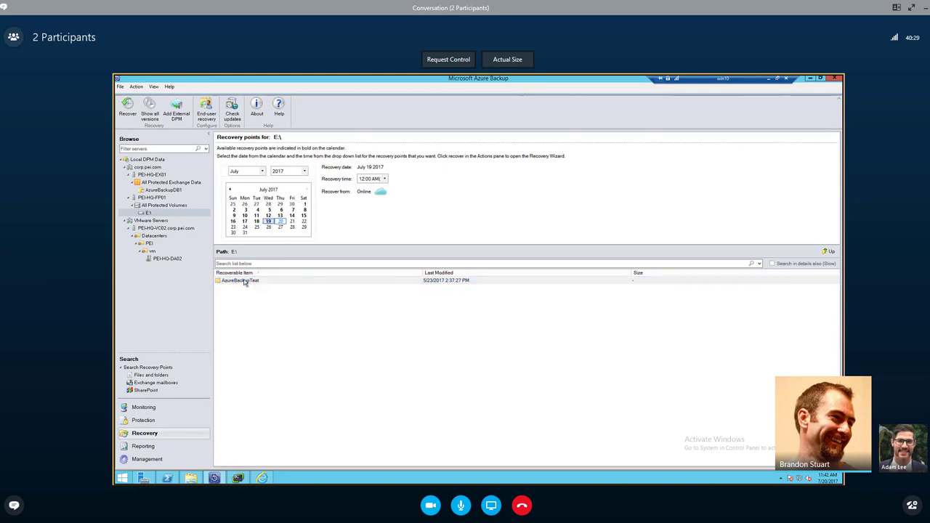
right_click(249, 283)
left_click(266, 293)
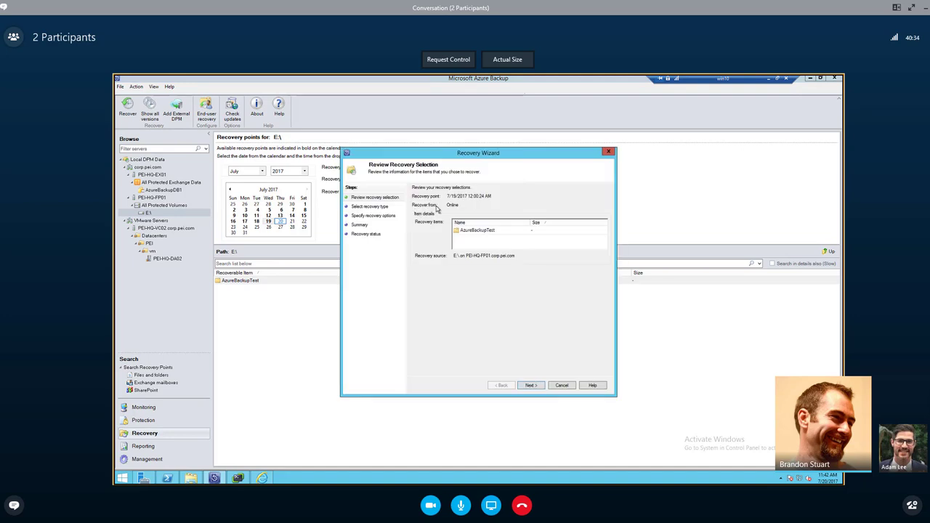
Recover AzureBackupTest to its original location, creating copies of existing versions and applying the destination computer's security settings.
left_click(531, 386)
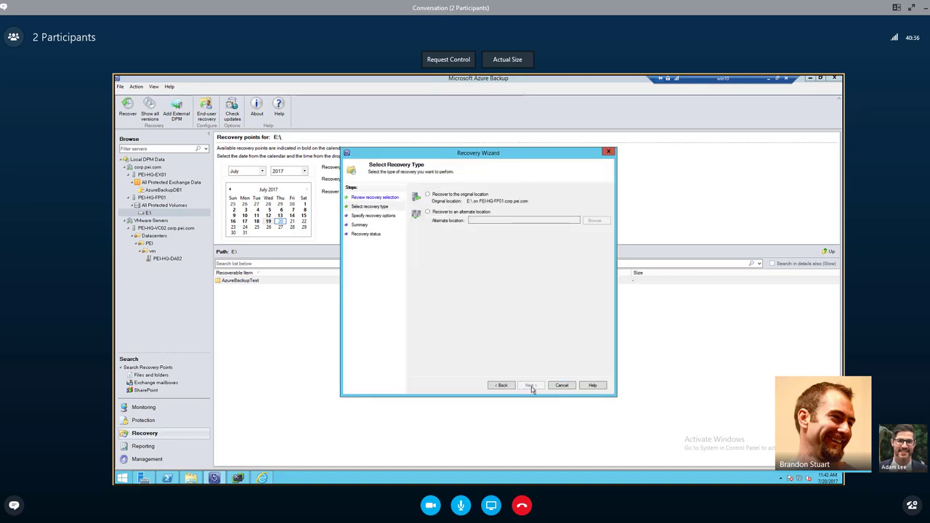
left_click(452, 196)
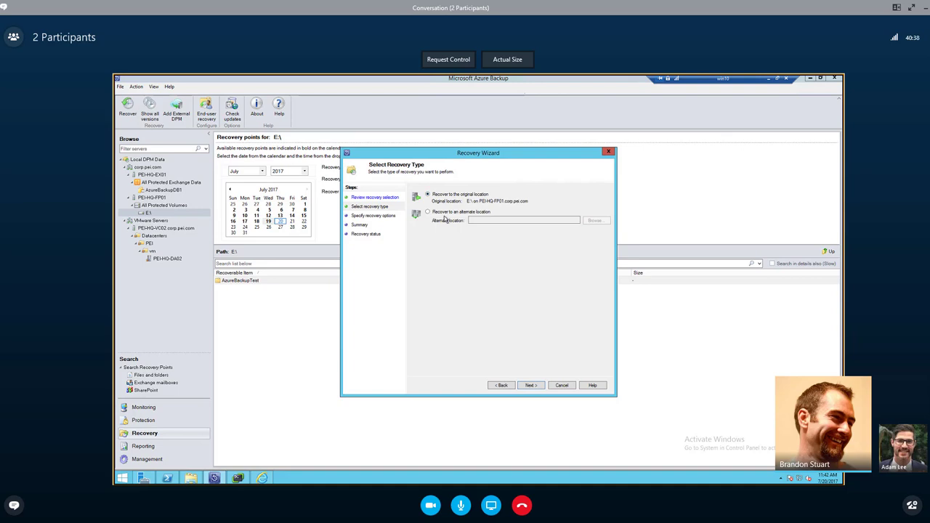
left_click(531, 385)
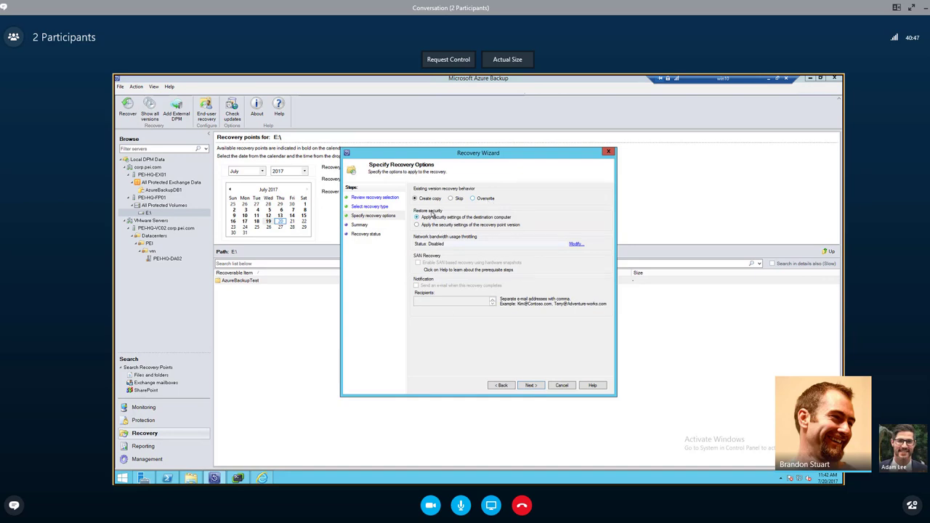
left_click(531, 385)
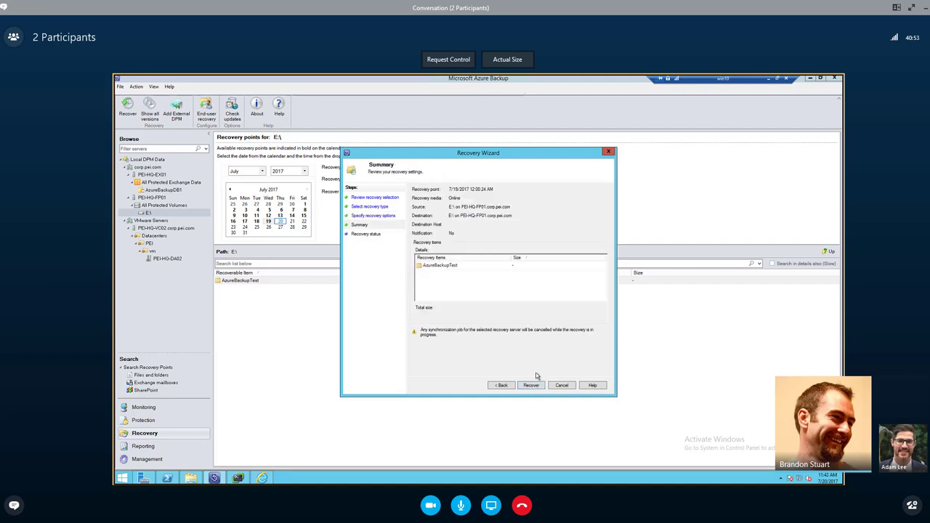
left_click(440, 267)
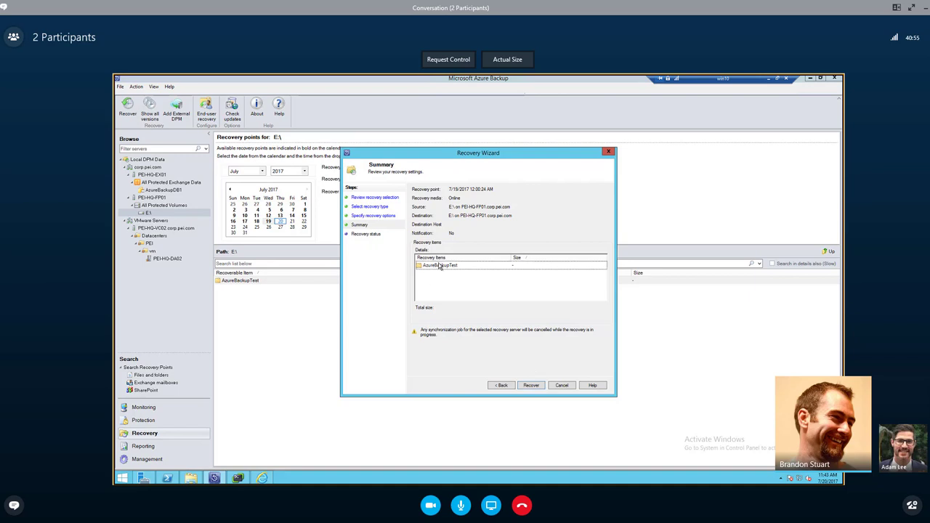
left_click(531, 385)
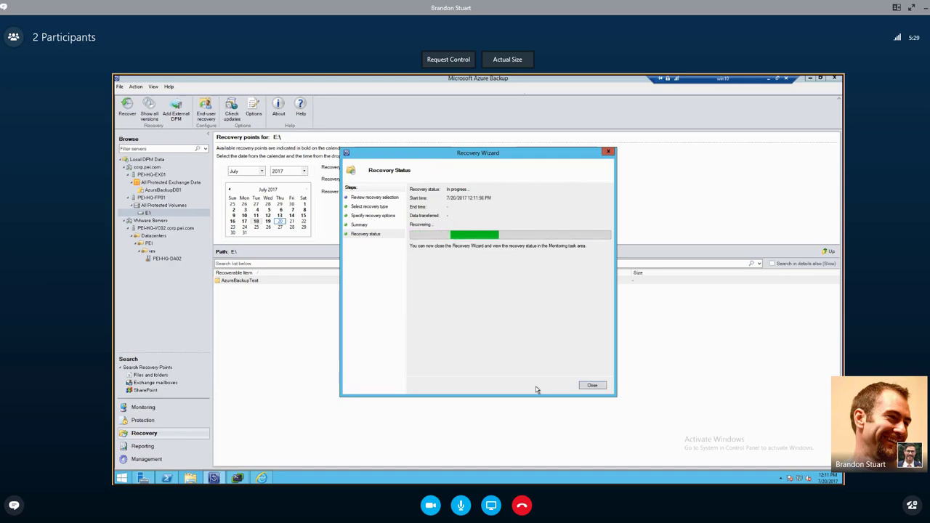
In File Explorer, examine the Staging folder under Microsoft Azure Backup on the Azure Backup and ASR (D:) drive.
key("super+e")
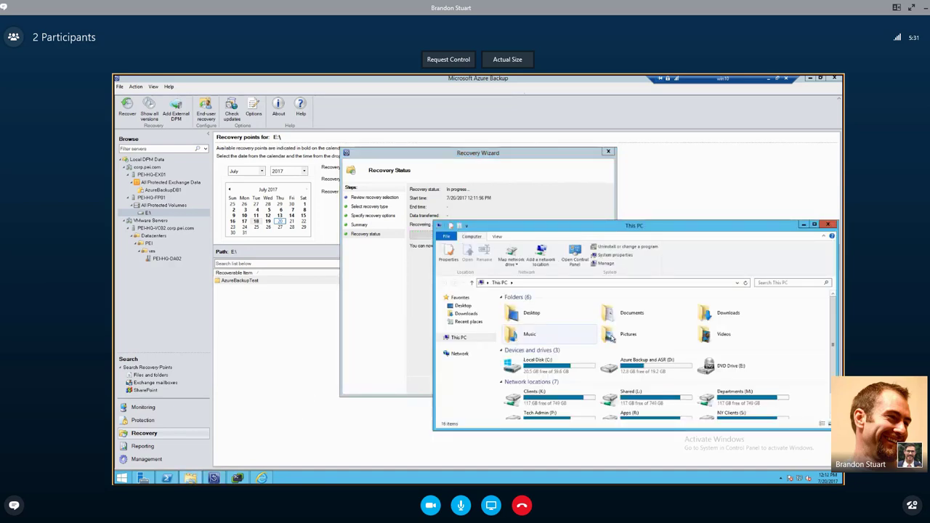
double_click(645, 368)
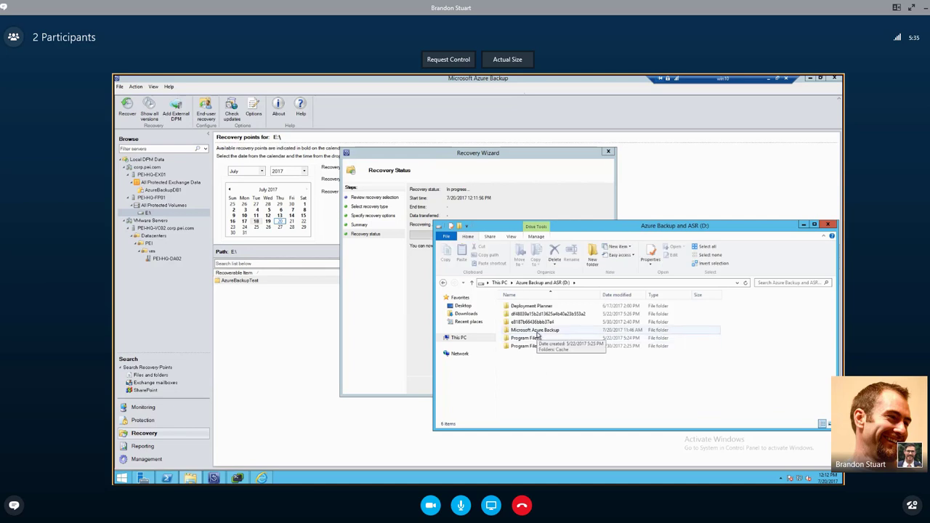
double_click(537, 331)
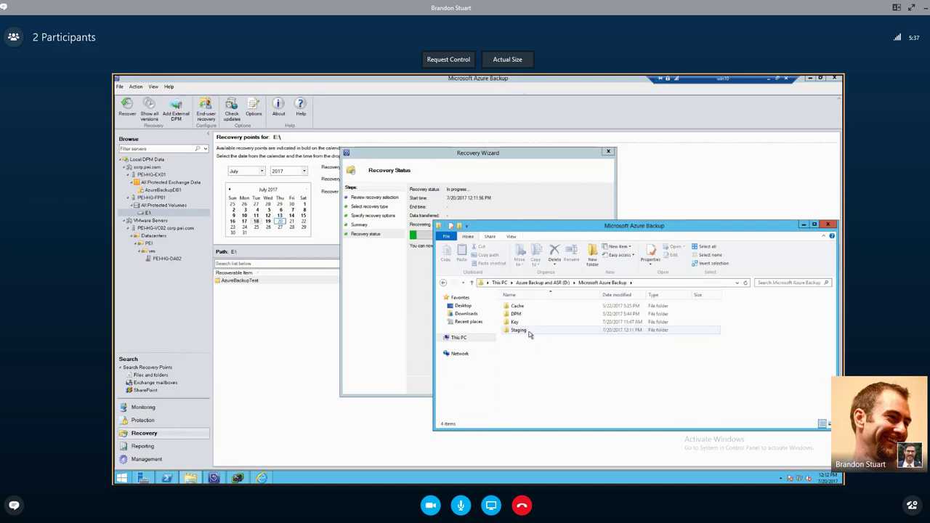
double_click(530, 333)
left_click_drag(629, 230, 622, 241)
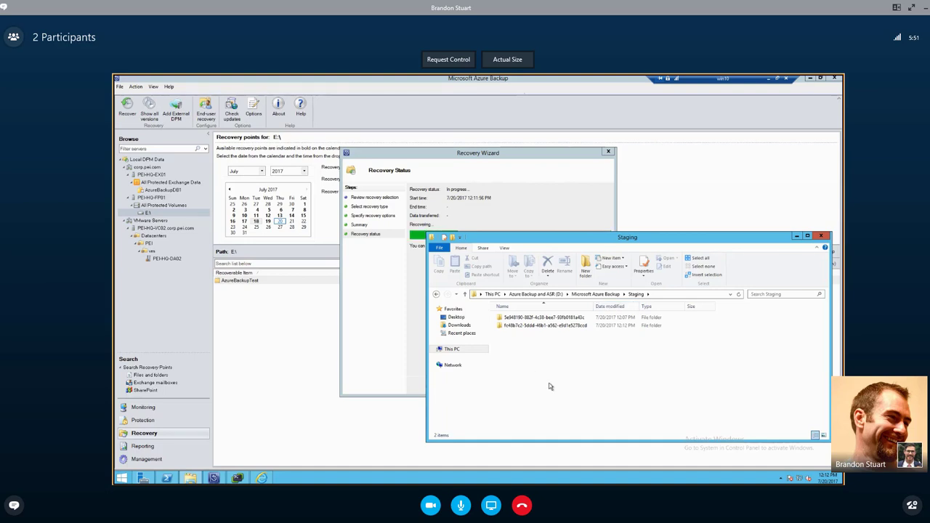
left_click(545, 325)
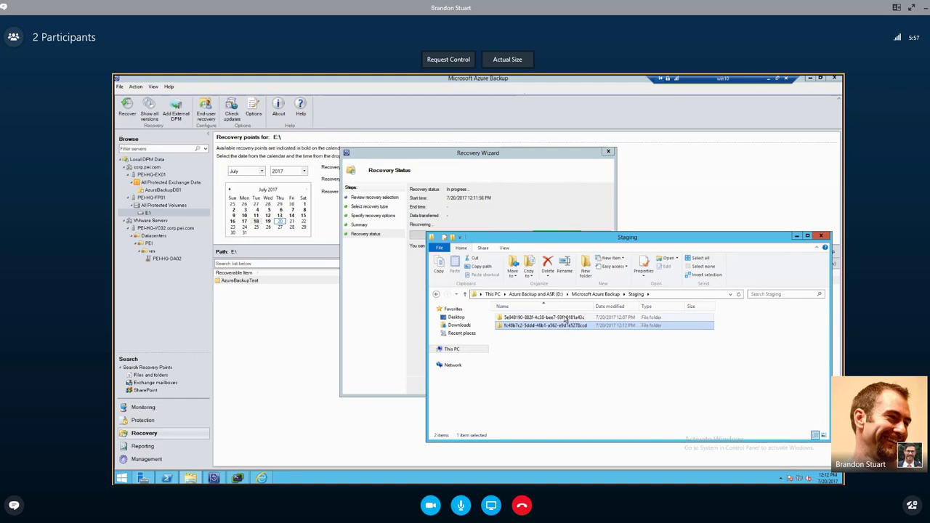
left_click(569, 354)
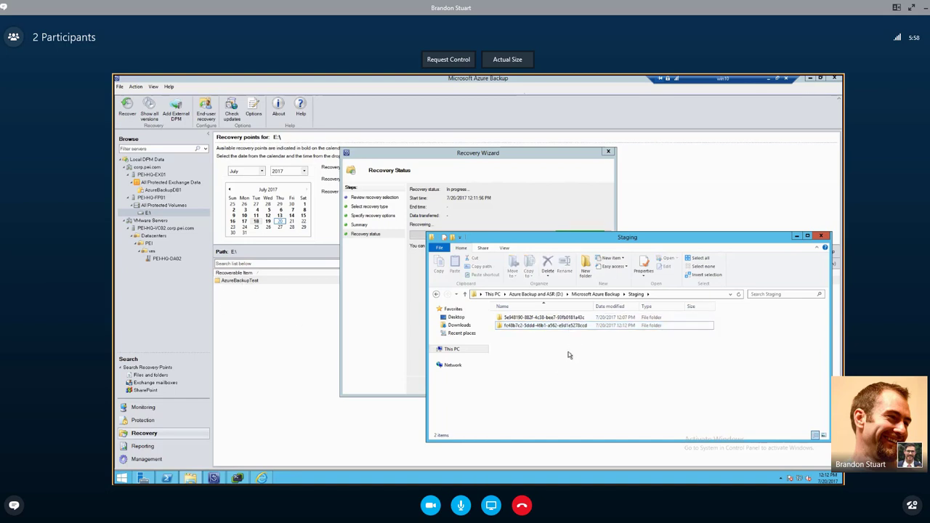
Open the AzureBackupTest folder from \\pei-hq-fp01\e$ in a second File Explorer window.
right_click(190, 477)
left_click(194, 441)
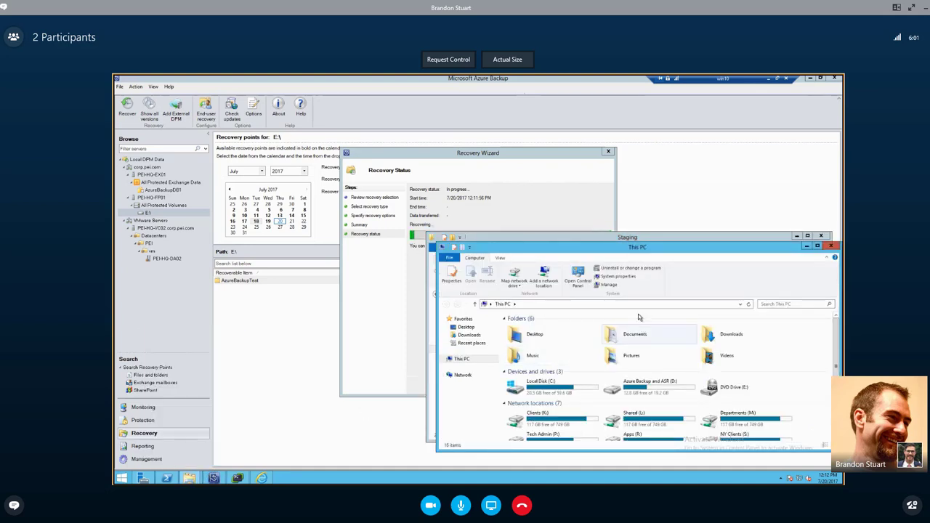
left_click(632, 305)
type("\\\\")
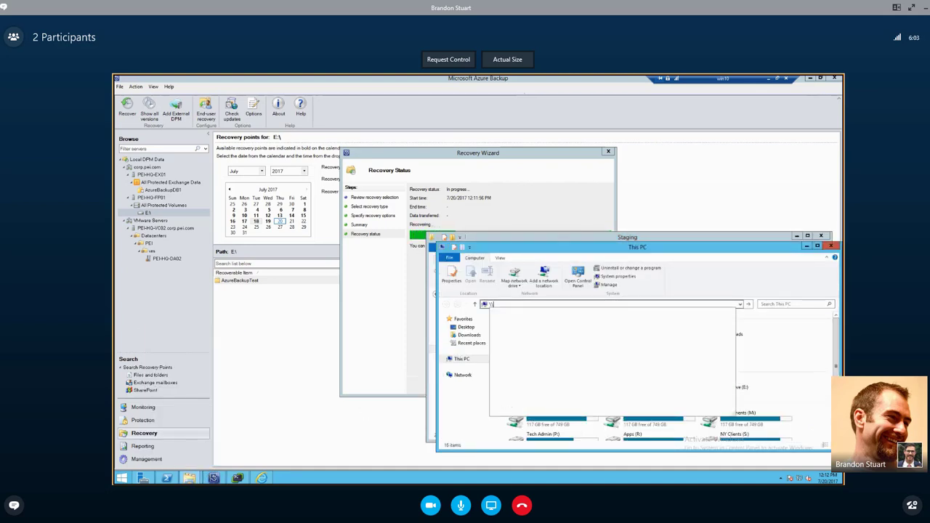
type("pe")
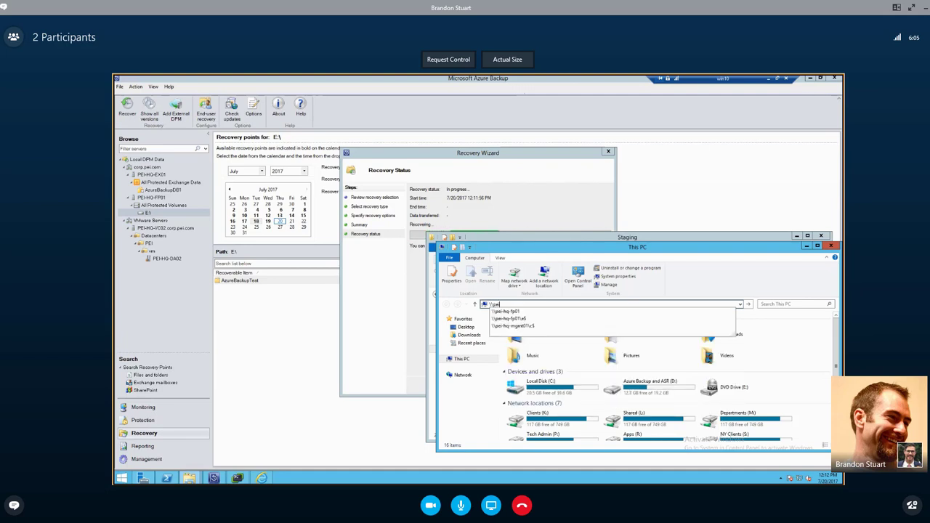
type("i-hq-fp01\\e$")
key("Return")
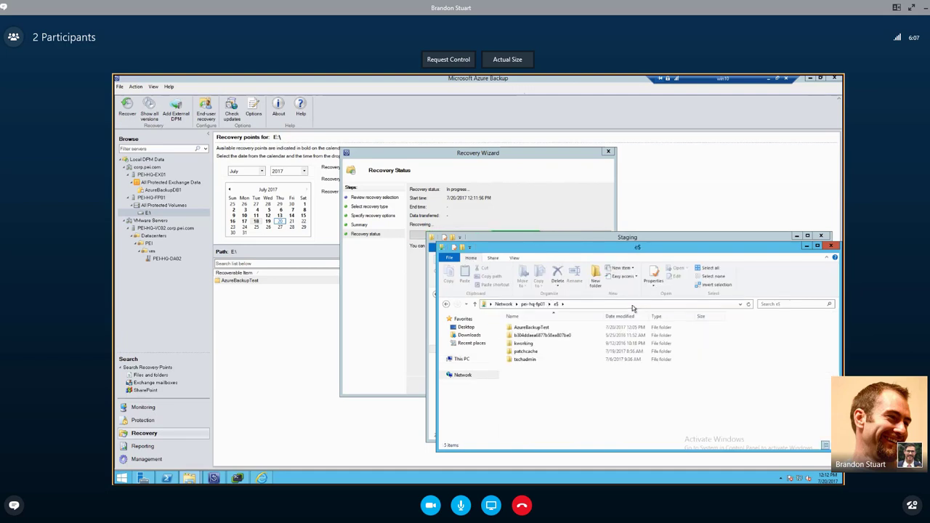
double_click(542, 329)
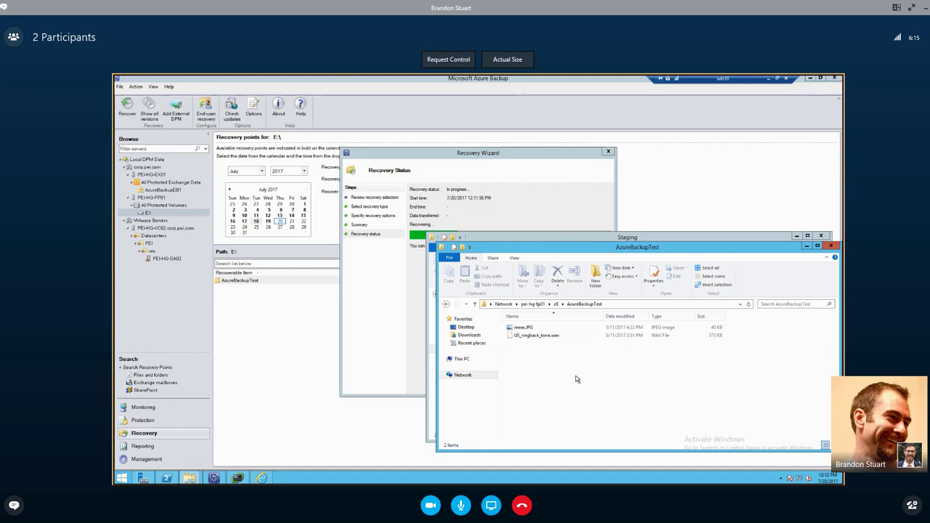
Arrange the AzureBackupTest and Staging windows and check both folders for changes during the recovery.
left_click_drag(600, 252, 604, 332)
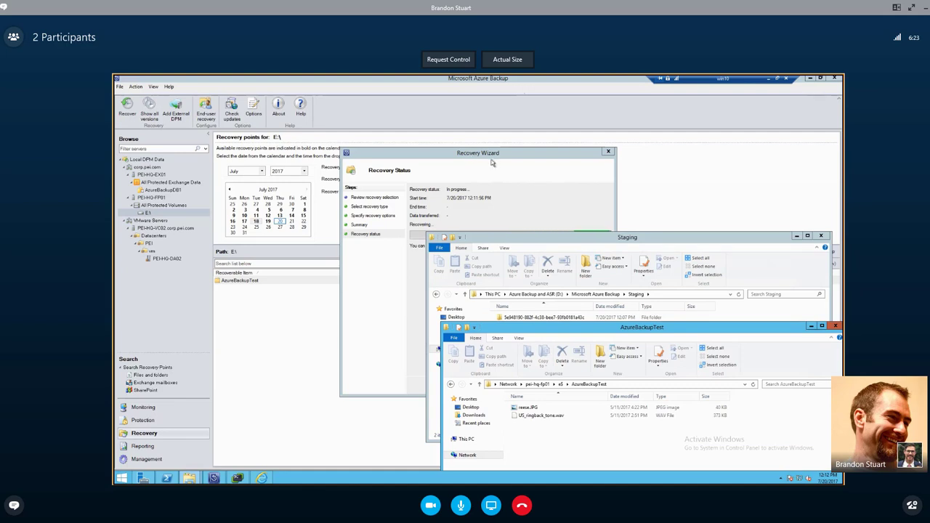
left_click(579, 240)
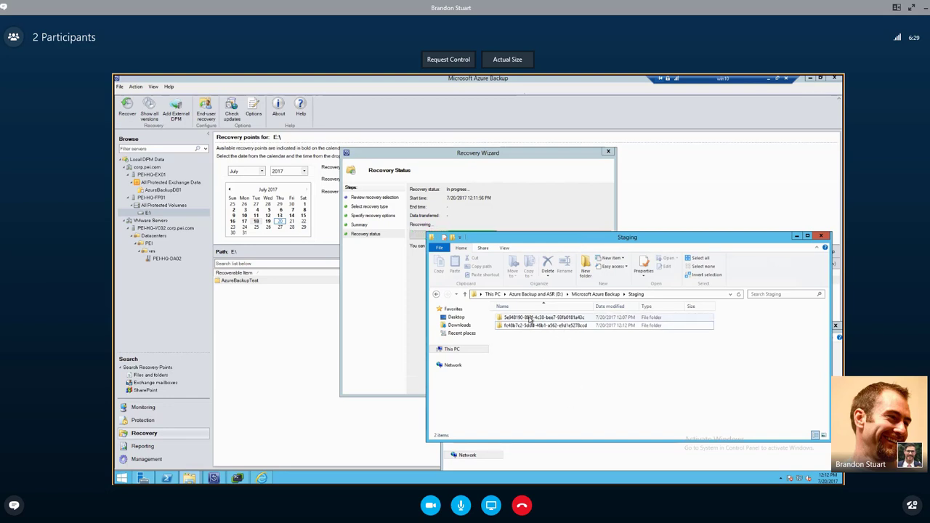
left_click(572, 459)
left_click_drag(583, 330, 583, 263)
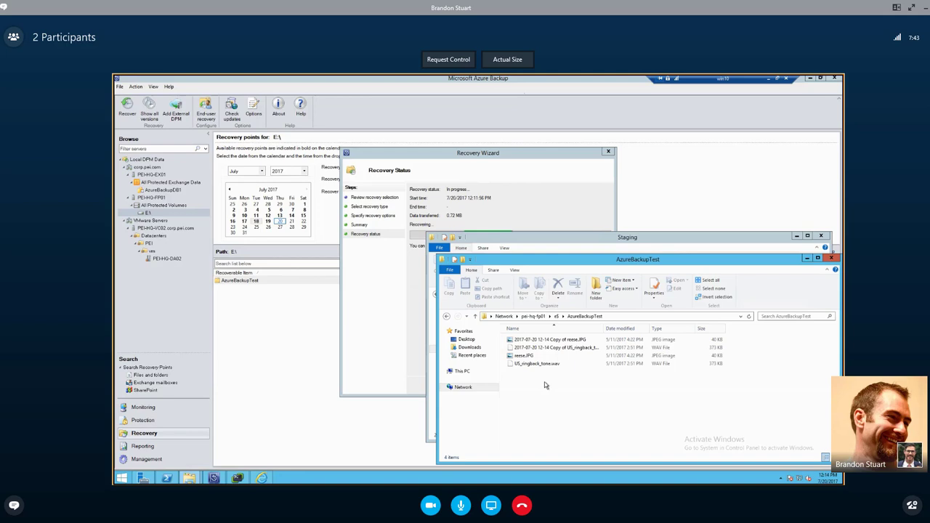
left_click(557, 247)
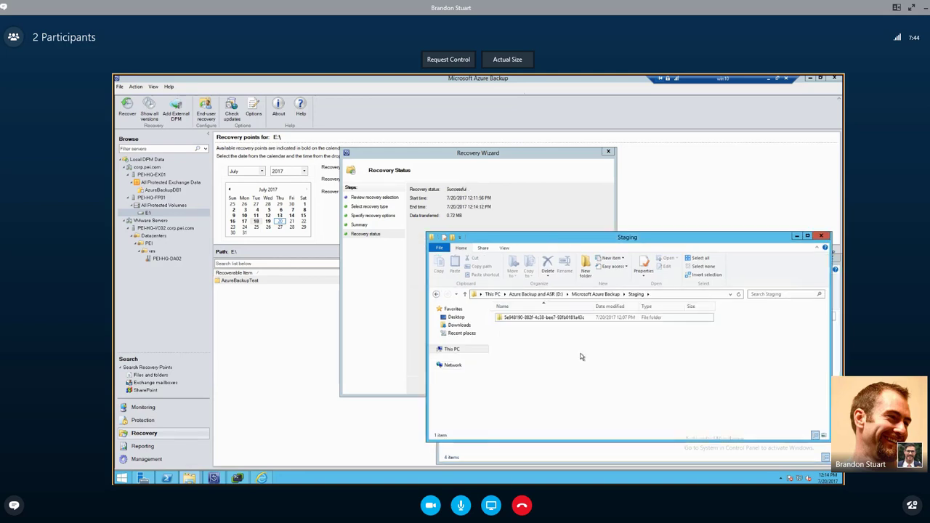
left_click(586, 454)
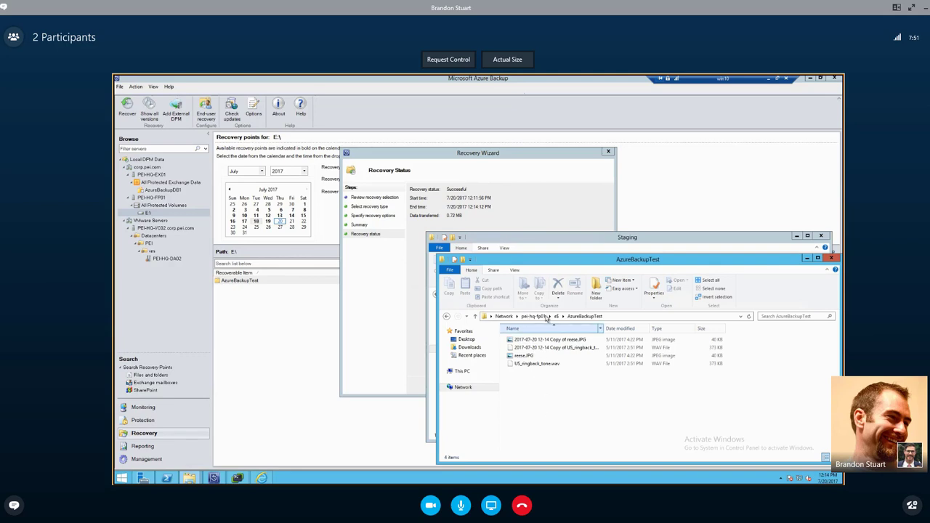
left_click(554, 340)
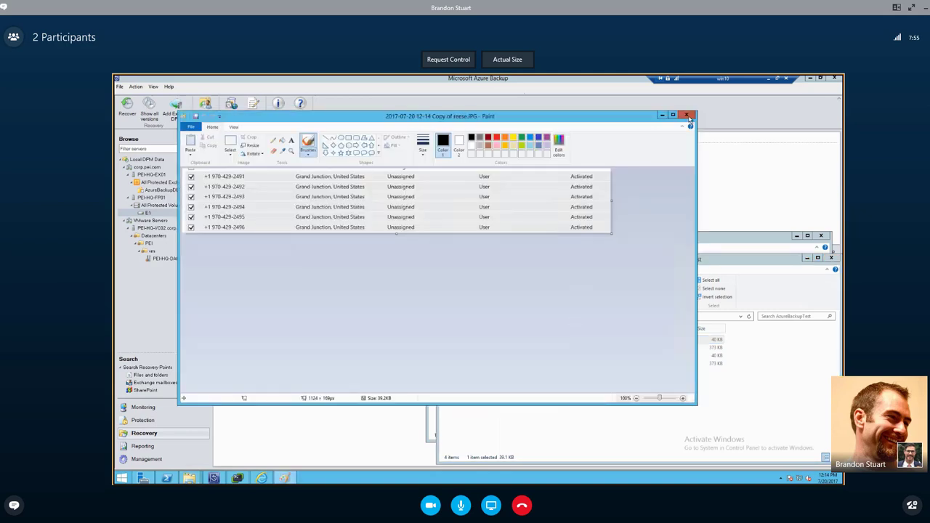
left_click(686, 114)
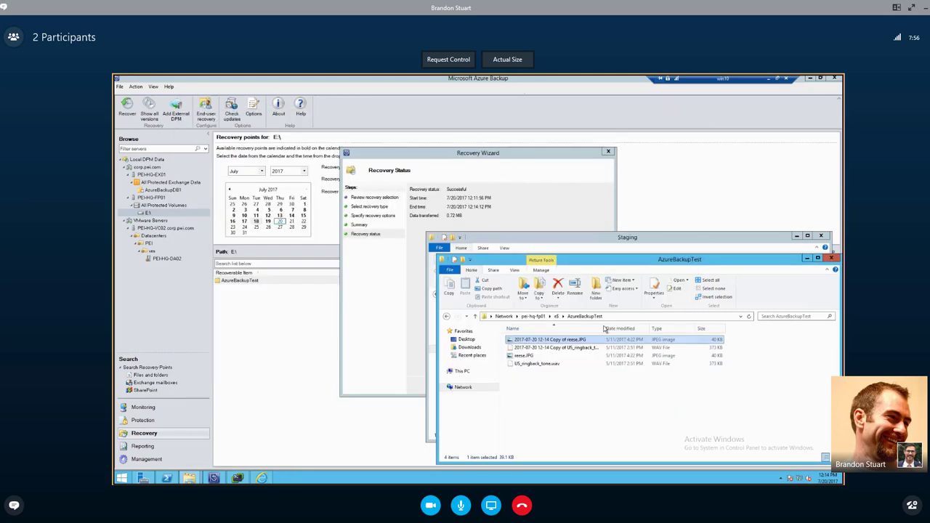
left_click(552, 348)
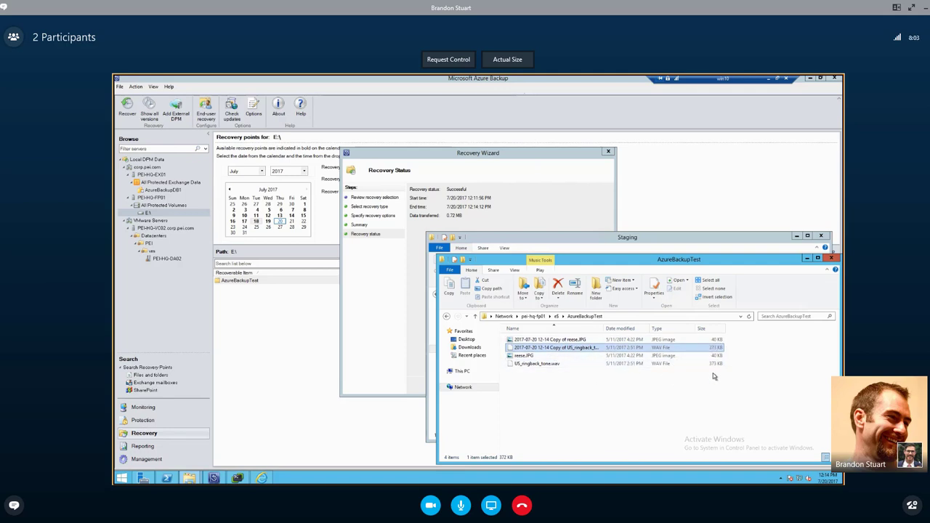
Close the AzureBackupTest and Staging folder windows and the Recovery Wizard, and deselect AzureBackupTest in the recoverable items list.
left_click(831, 258)
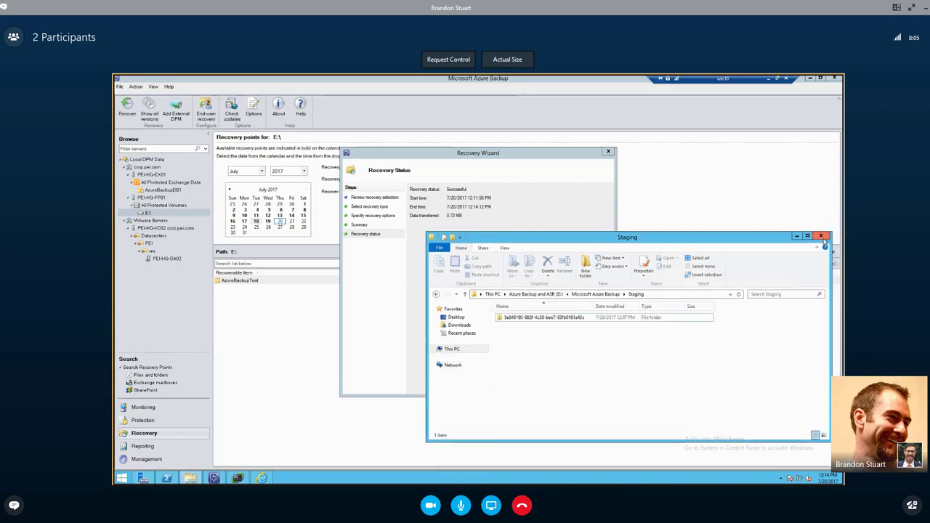
left_click(821, 236)
left_click(601, 386)
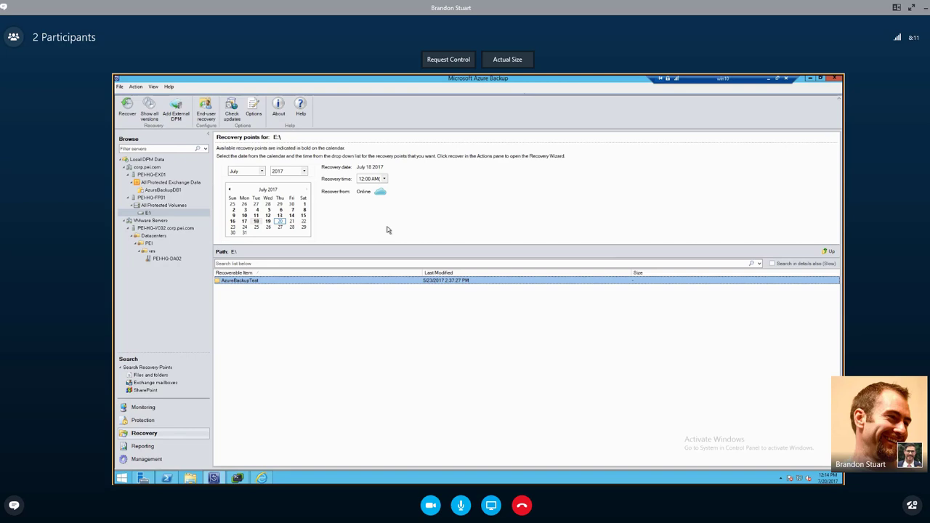
left_click(318, 357)
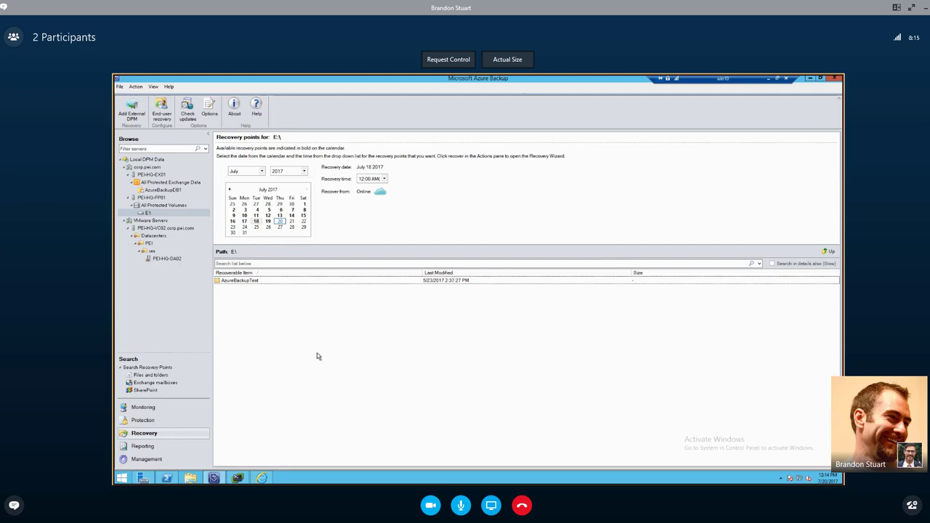